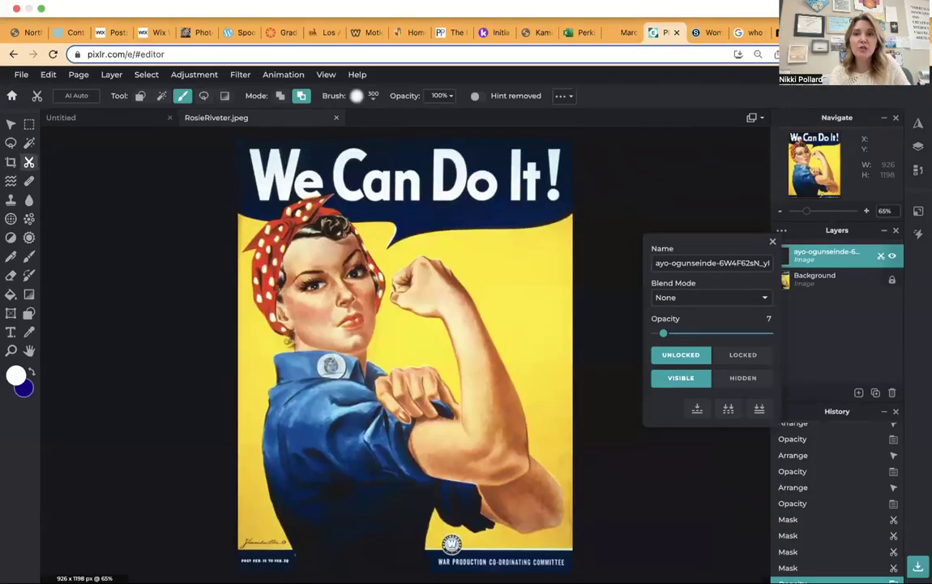
Switch to the Schoology assignment and preview the portrait attachment full size, then close it.
click(711, 34)
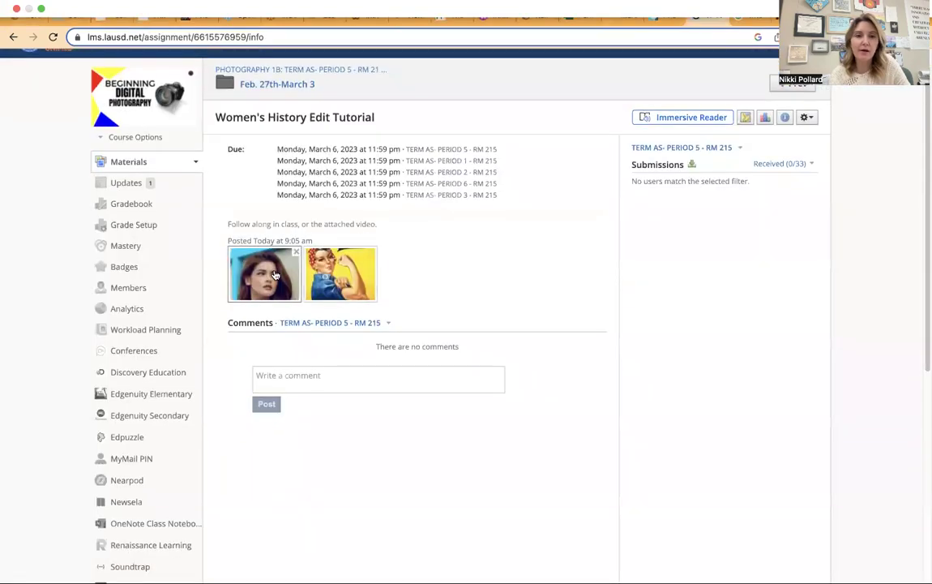
click(274, 275)
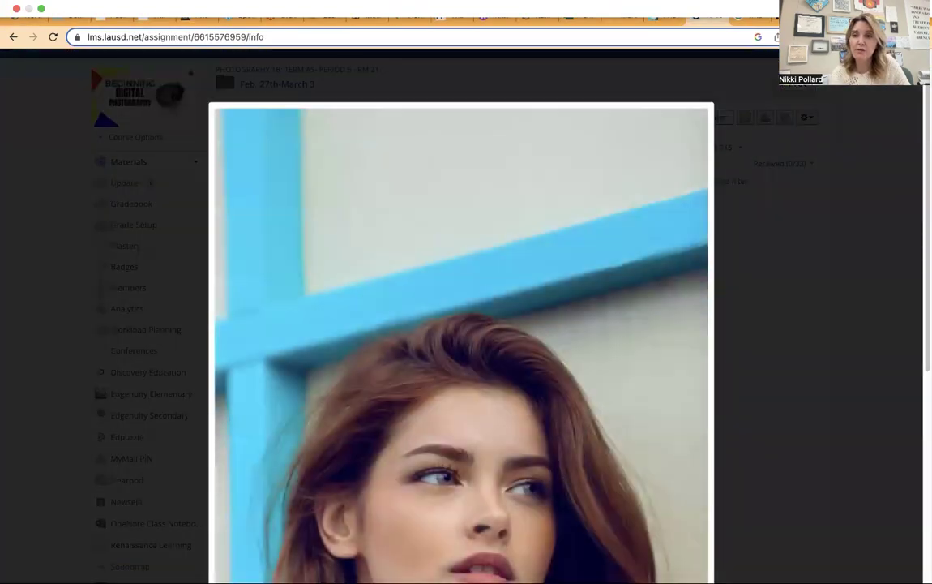
scroll(460, 324, down, 10)
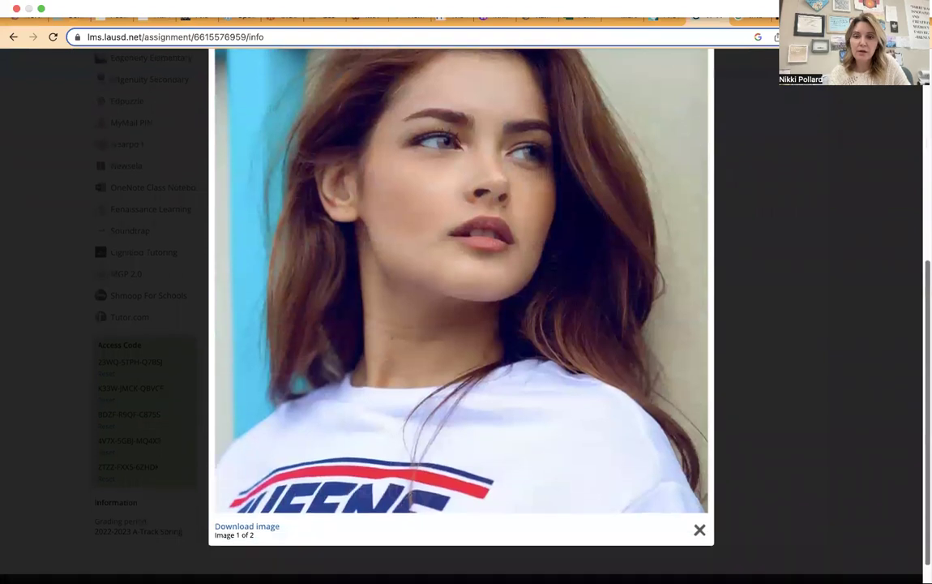
scroll(824, 484, up, 3)
scroll(824, 483, down, 5)
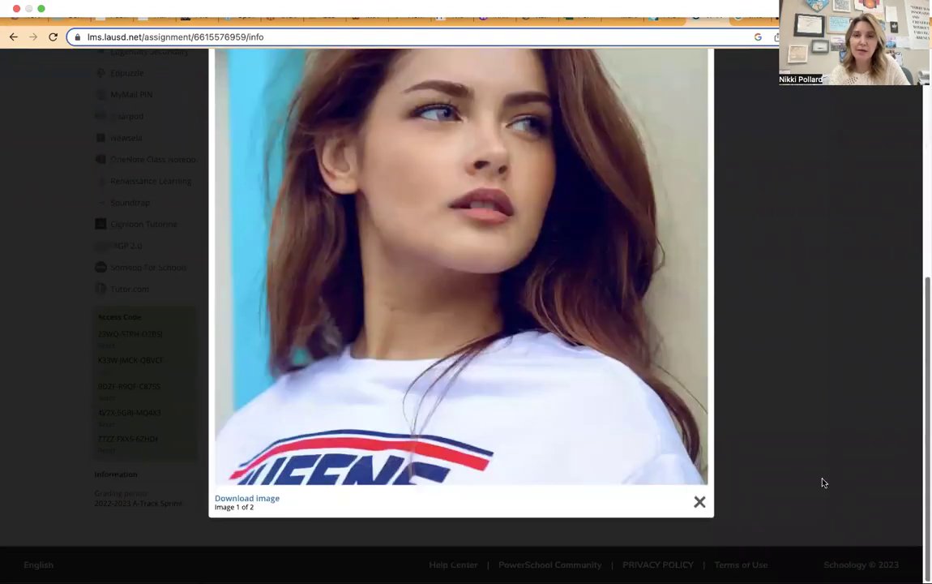
click(699, 503)
Preview the Rosie 'We Can Do It!' poster attachment full size, then close it.
scroll(699, 502, up, 4)
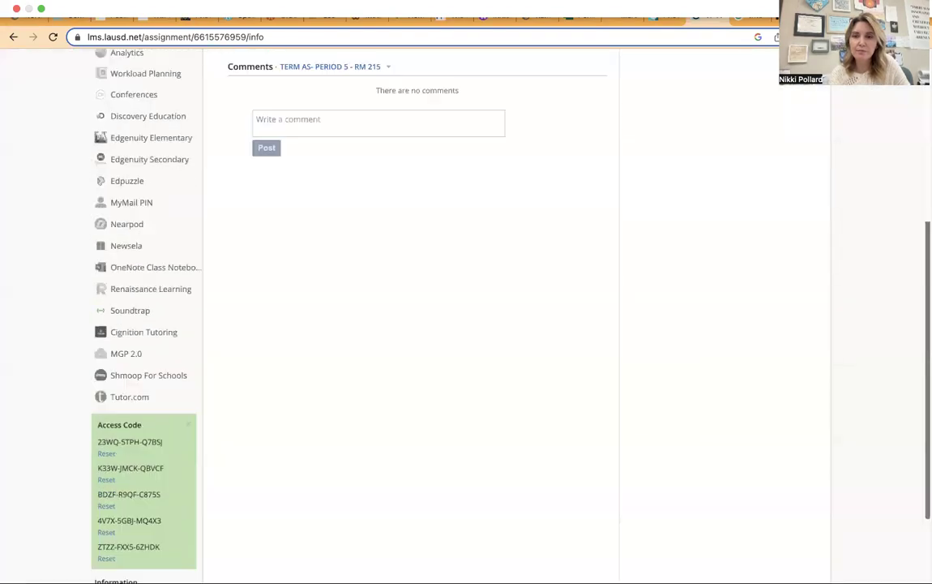
click(361, 228)
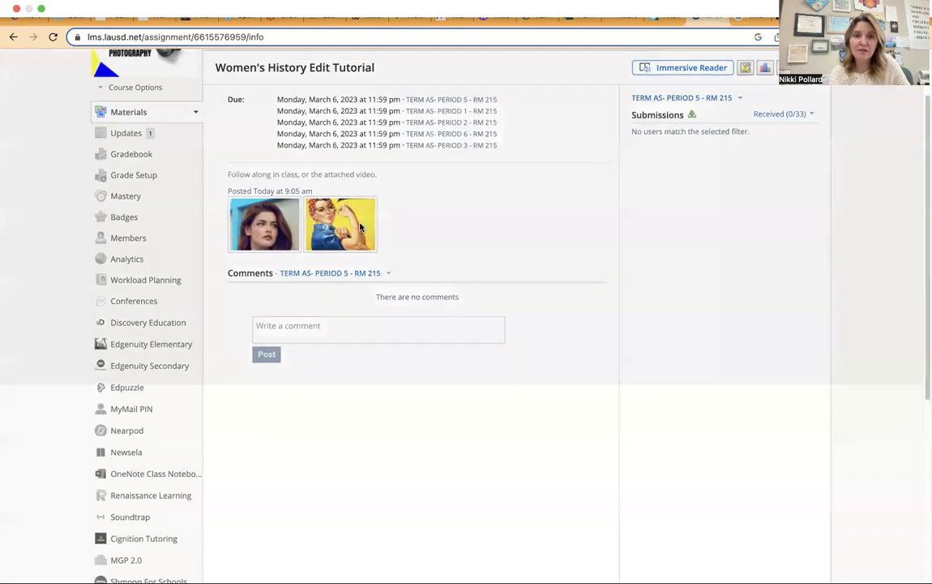
scroll(360, 228, down, 4)
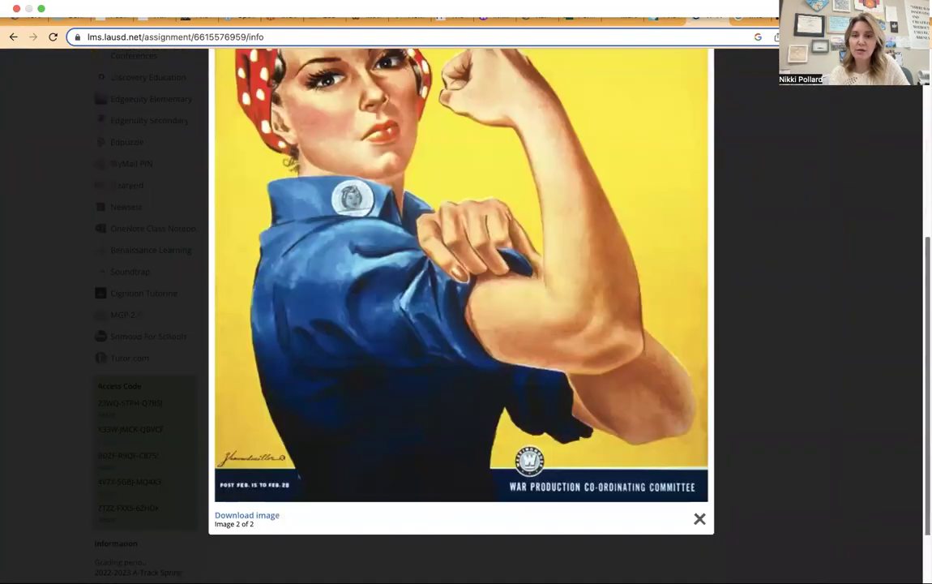
scroll(461, 317, up, 3)
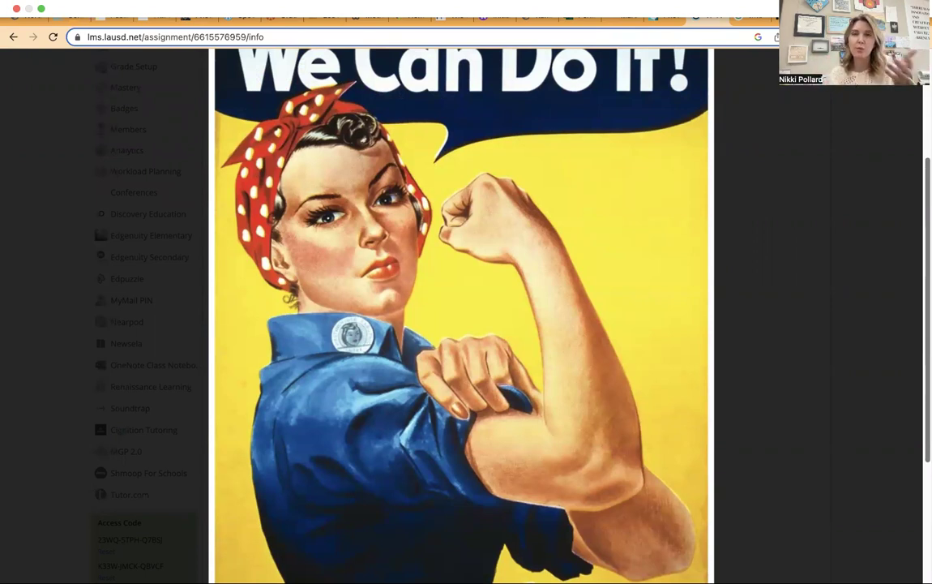
scroll(466, 324, up, 5)
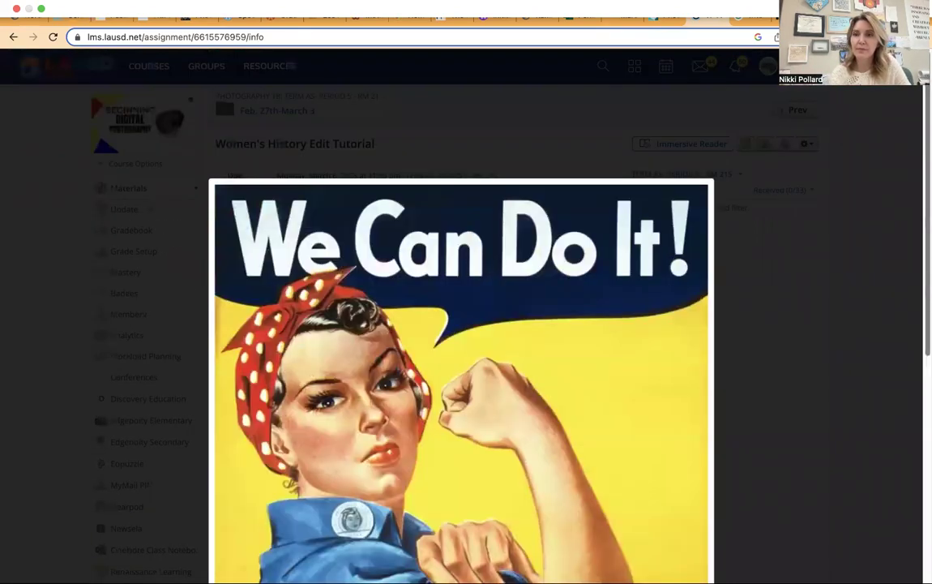
scroll(889, 411, down, 10)
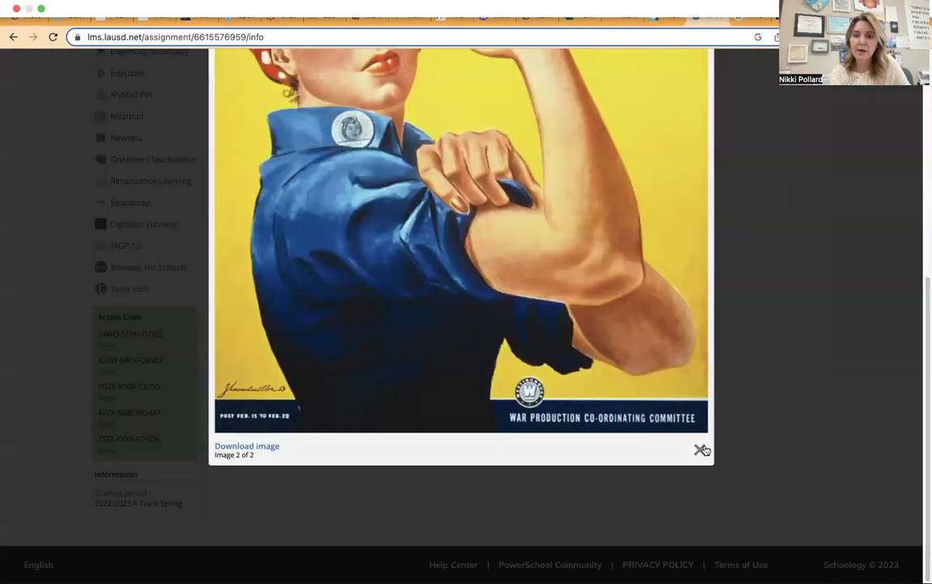
click(702, 450)
Scroll back to the top of the Women's History Edit Tutorial assignment page.
scroll(702, 450, up, 10)
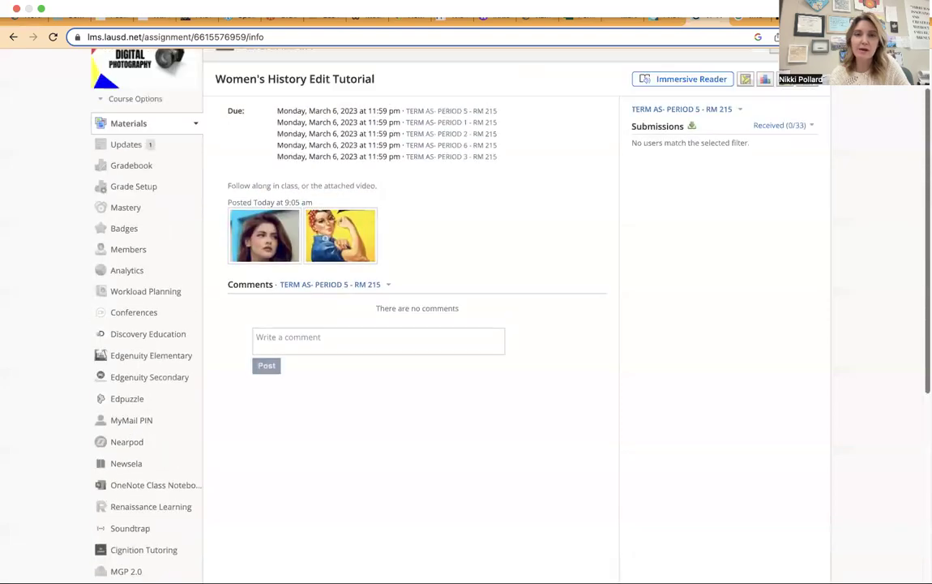
scroll(466, 284, up, 1)
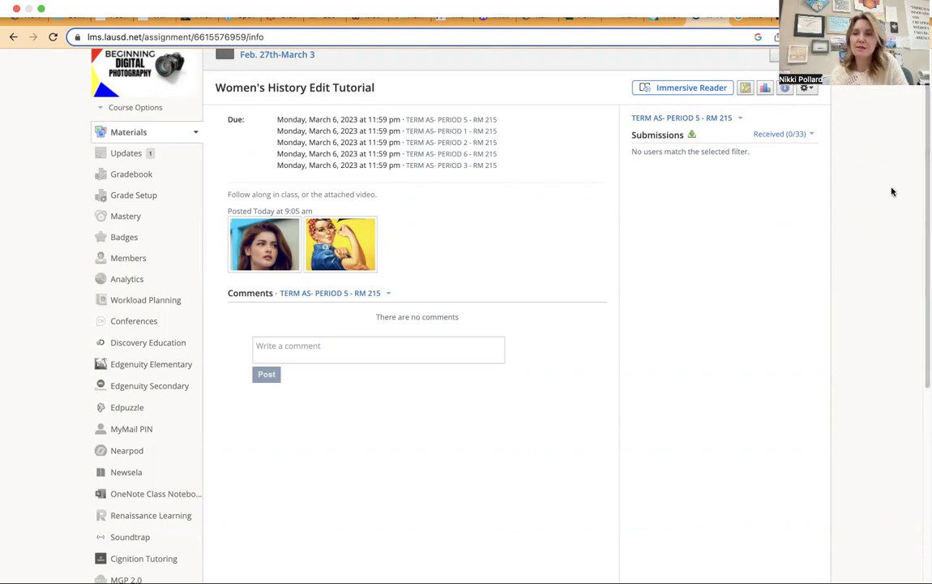
scroll(802, 172, up, 2)
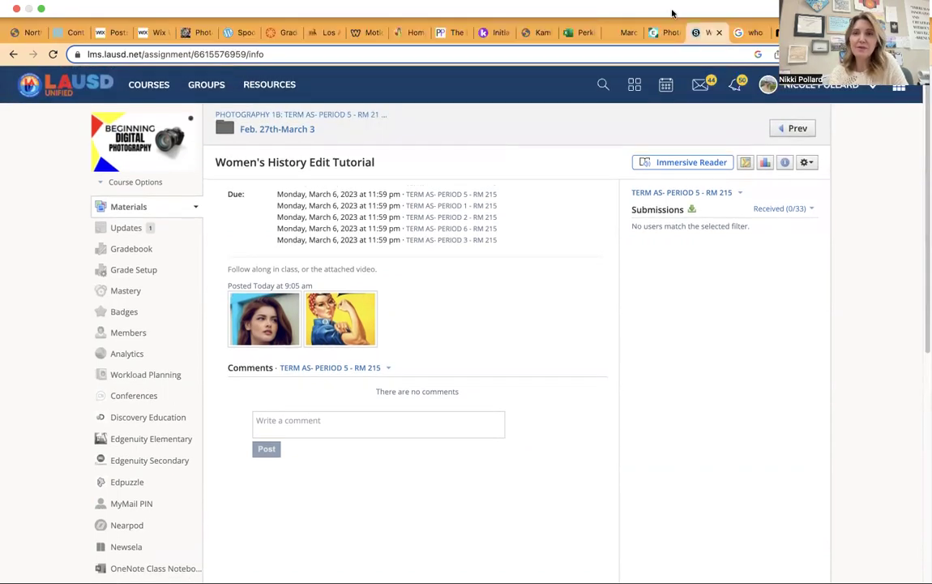
Back in Pixlr E, reopen RosieRiveter.jpeg from the computer via Home > Open image.
click(660, 34)
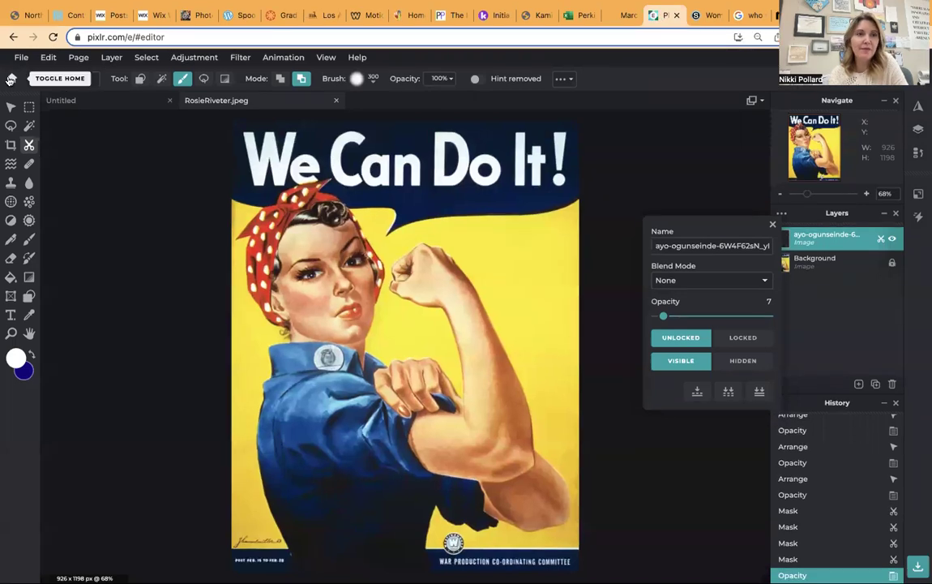
click(11, 78)
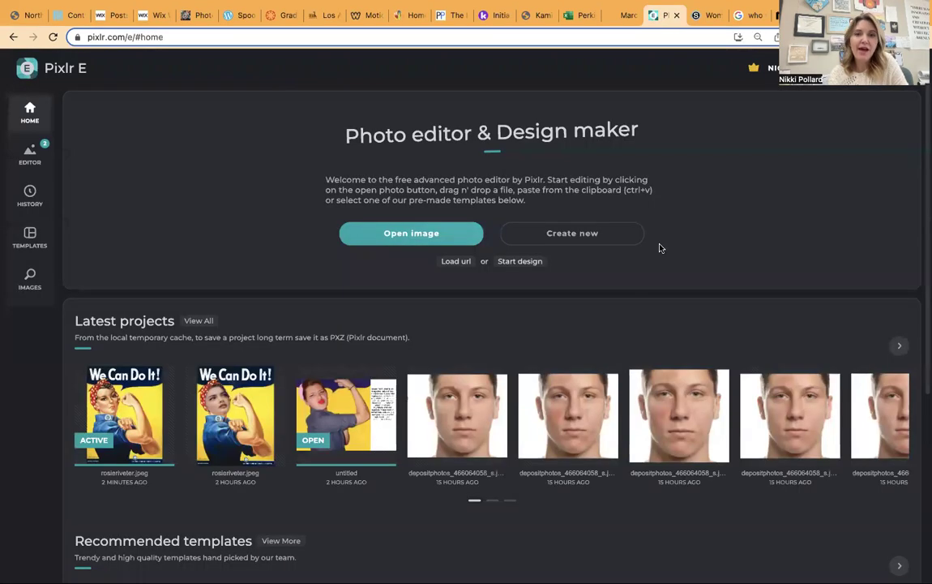
click(375, 235)
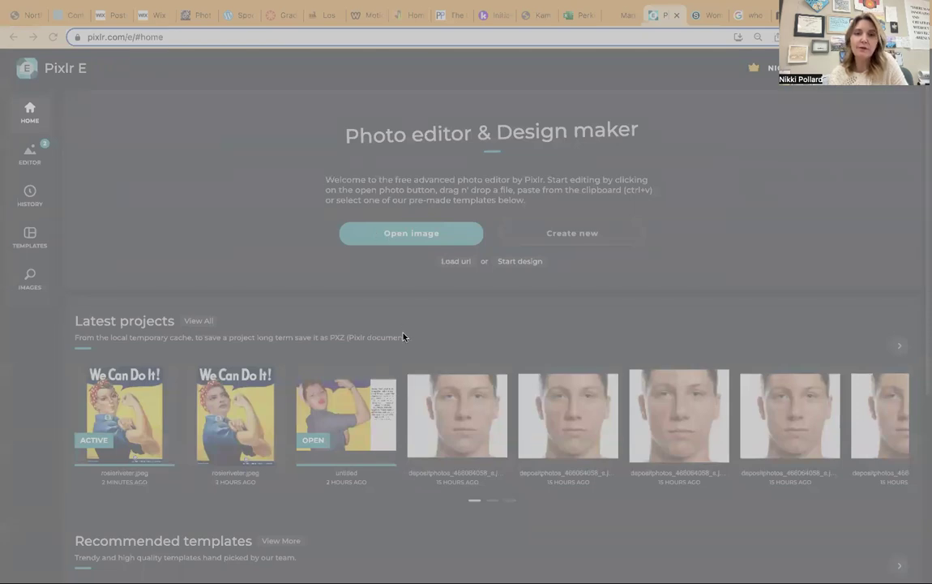
key(Escape)
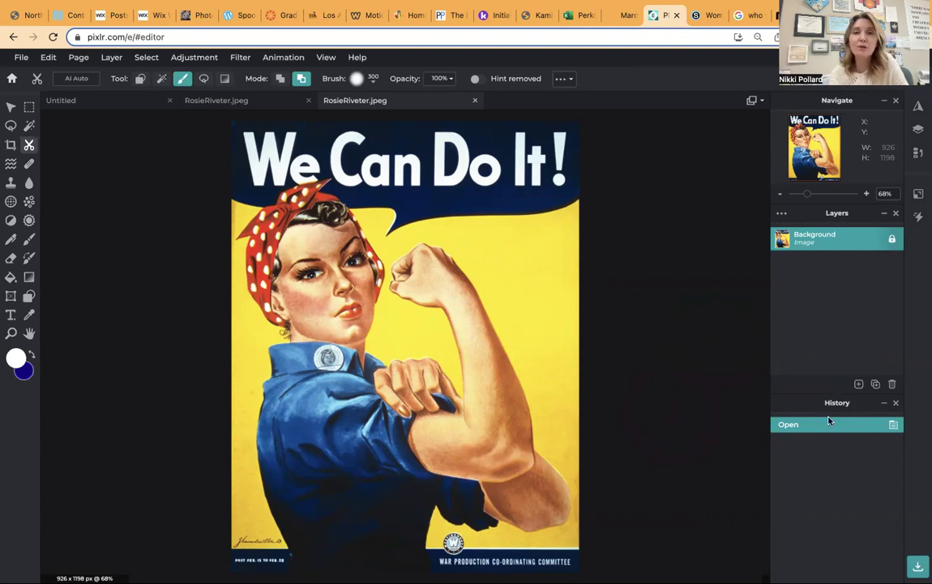
click(326, 57)
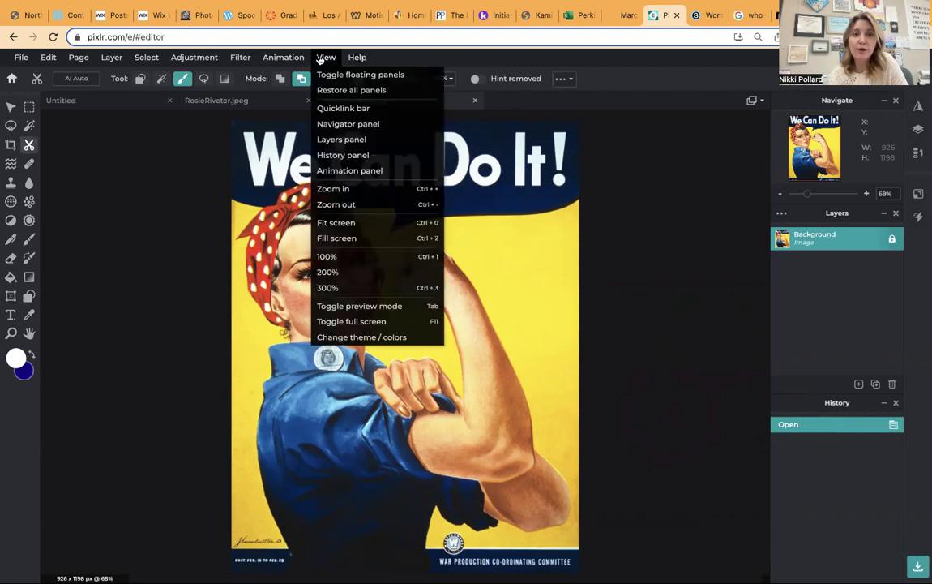
click(333, 143)
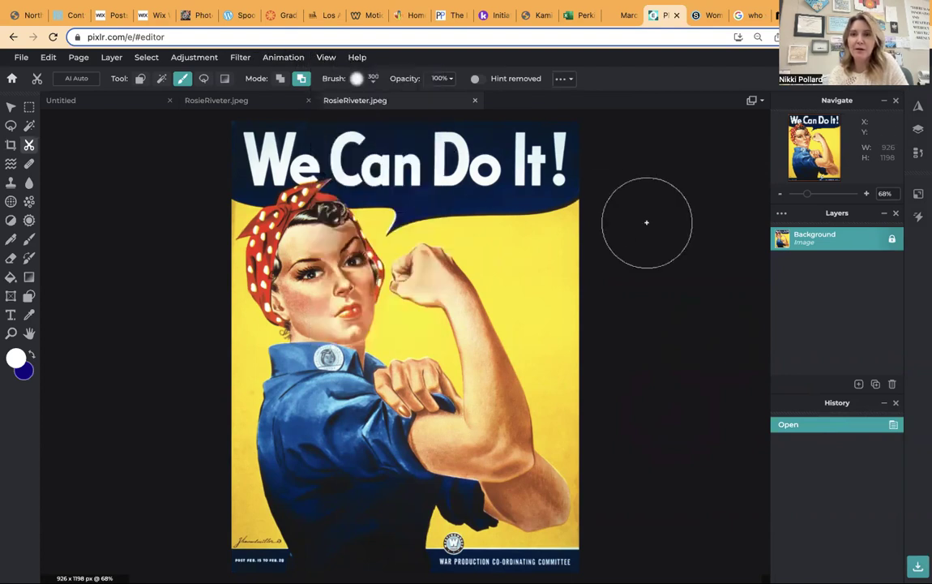
Add the face portrait as an image layer and drag it roughly onto the poster.
click(859, 384)
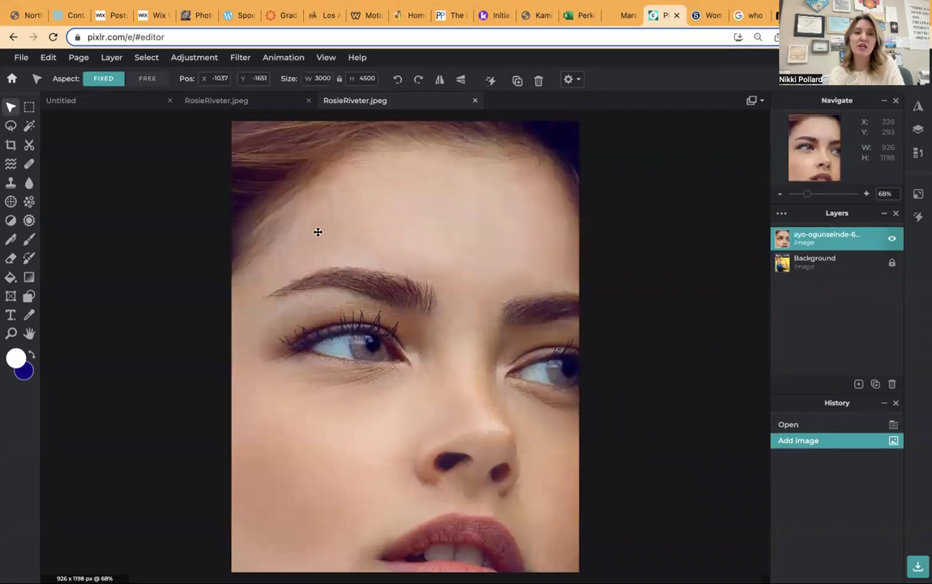
drag(316, 231, 354, 500)
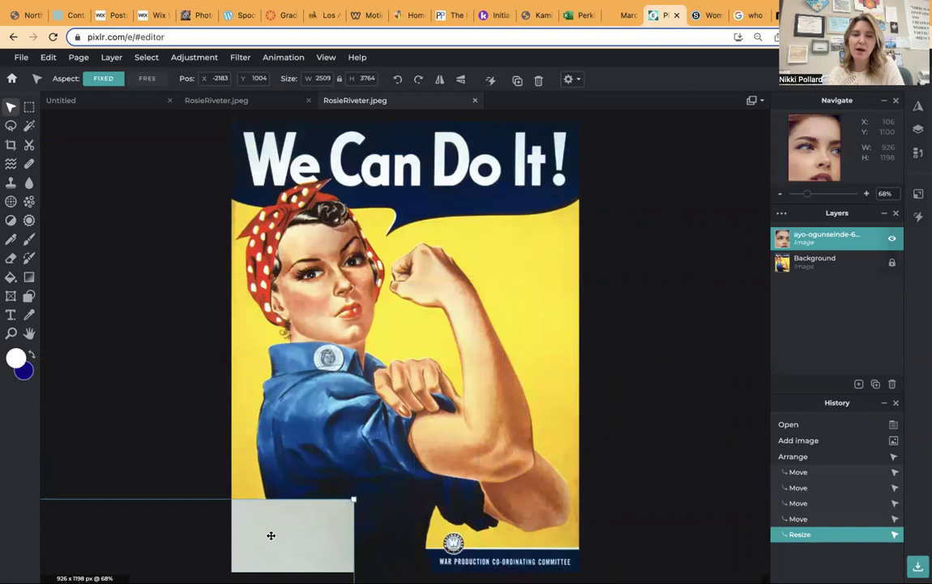
scroll(339, 498, up, 2)
scroll(308, 506, down, 4)
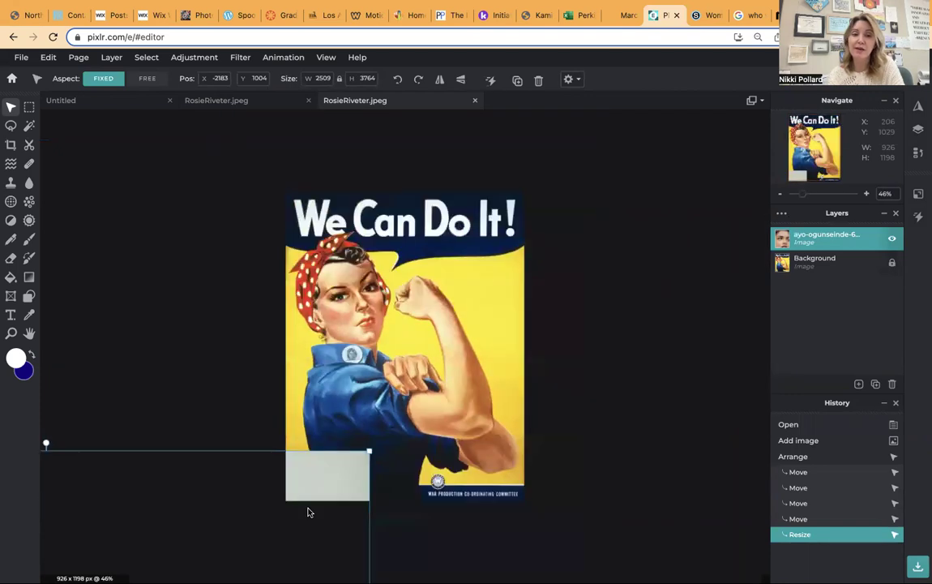
drag(297, 477, 474, 250)
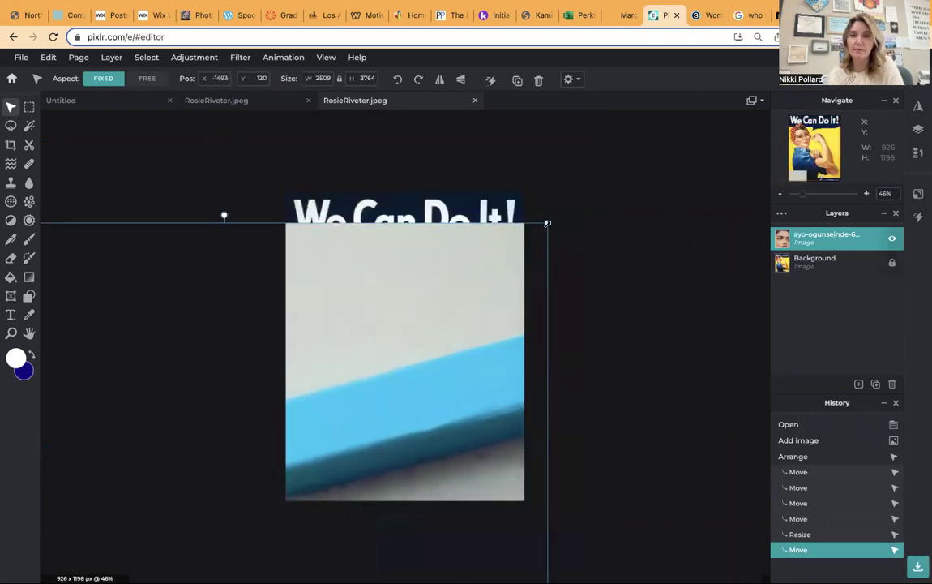
drag(547, 222, 598, 148)
Shrink the portrait layer and place it over the poster's upper-left above Rosie.
click(609, 148)
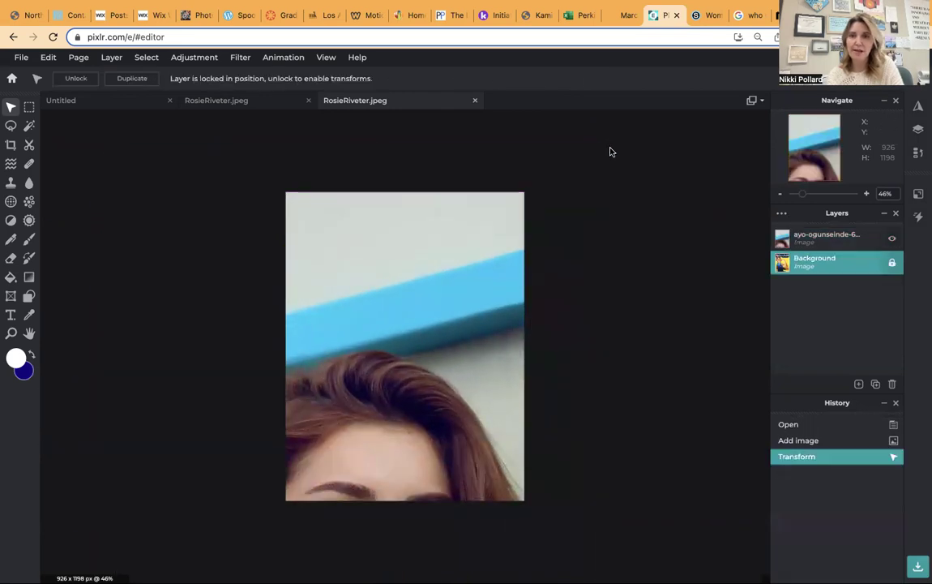
click(458, 271)
drag(611, 144, 423, 286)
drag(380, 338, 396, 203)
mouse_move(377, 269)
mouse_down()
mouse_move(464, 271)
mouse_move(377, 276)
mouse_move(376, 286)
mouse_up()
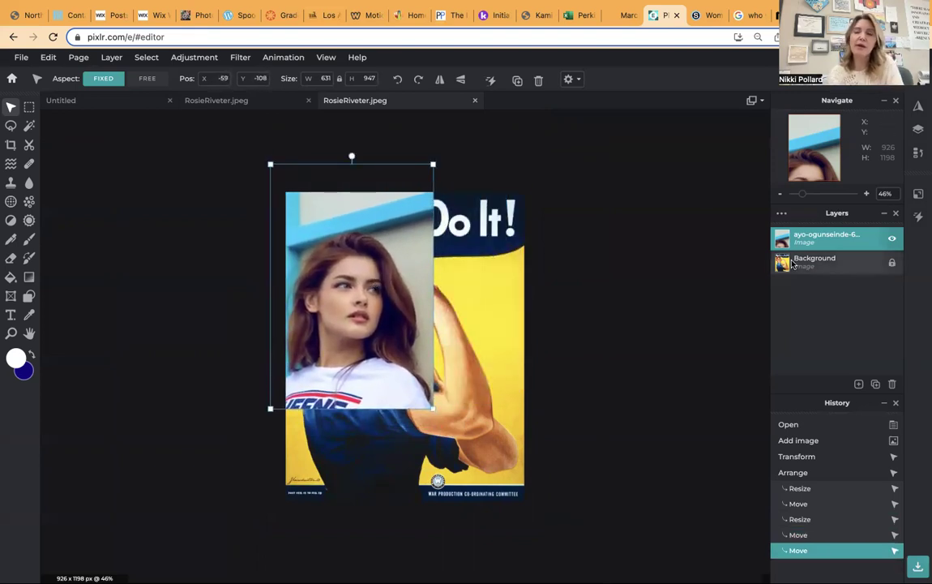
Drop the face layer to 33 opacity, tilt and shrink it, then raise opacity to 72.
click(782, 216)
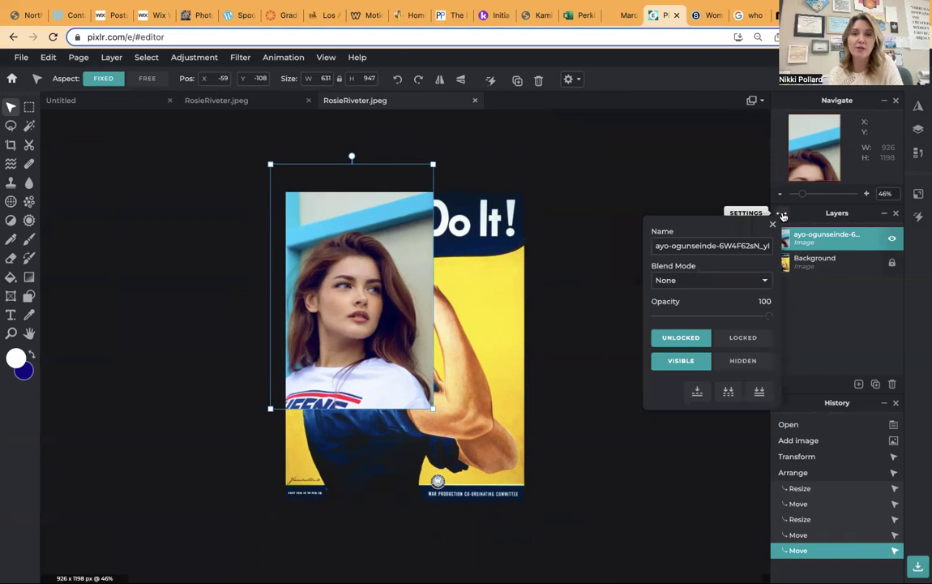
drag(769, 316, 693, 315)
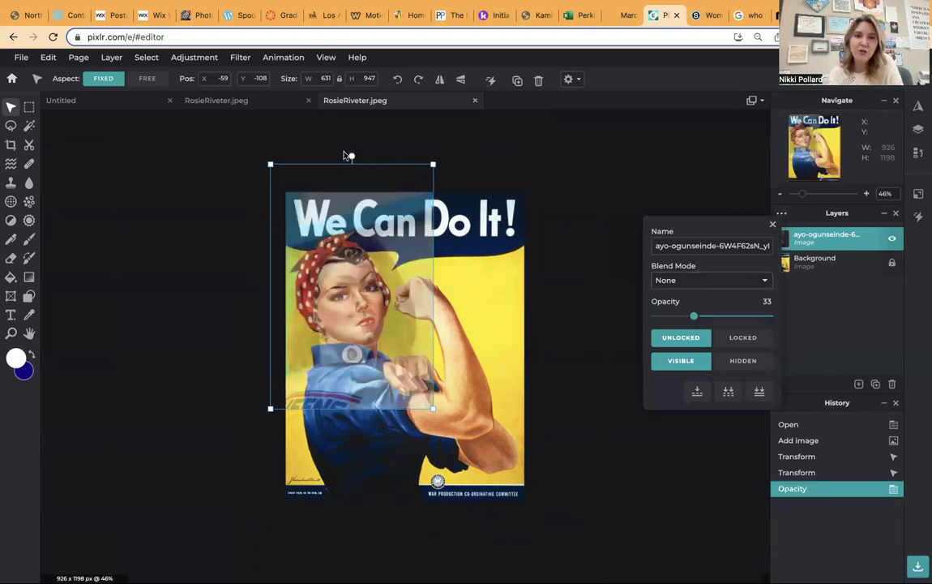
drag(352, 155, 322, 151)
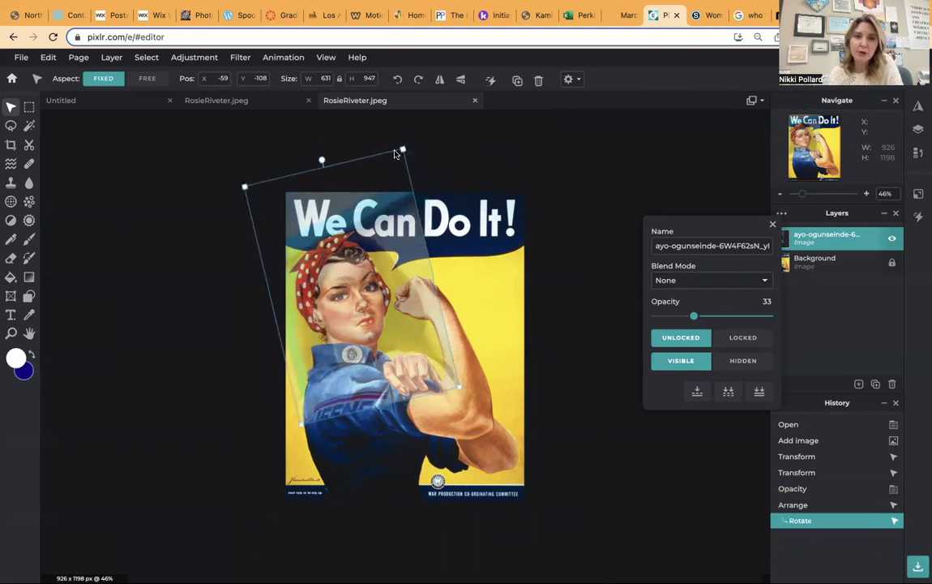
drag(401, 150, 369, 303)
scroll(357, 321, down, 1)
scroll(717, 185, up, 3)
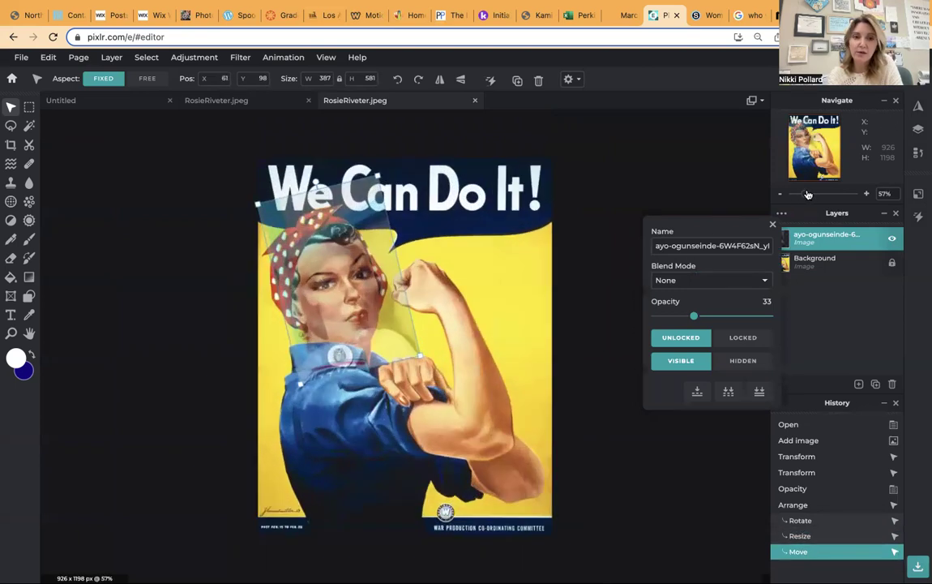
drag(694, 316, 737, 315)
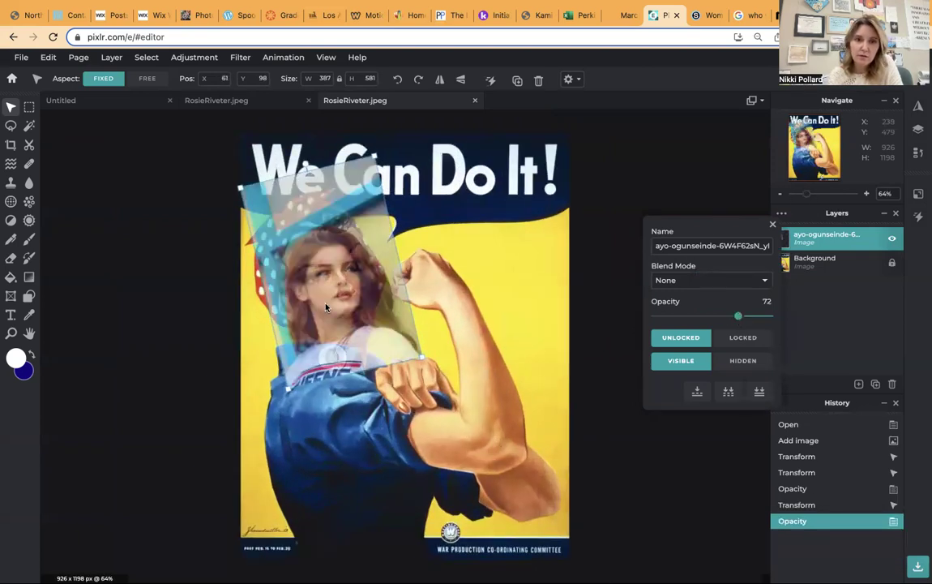
mouse_move(334, 279)
mouse_down()
mouse_move(328, 247)
mouse_move(324, 271)
mouse_up()
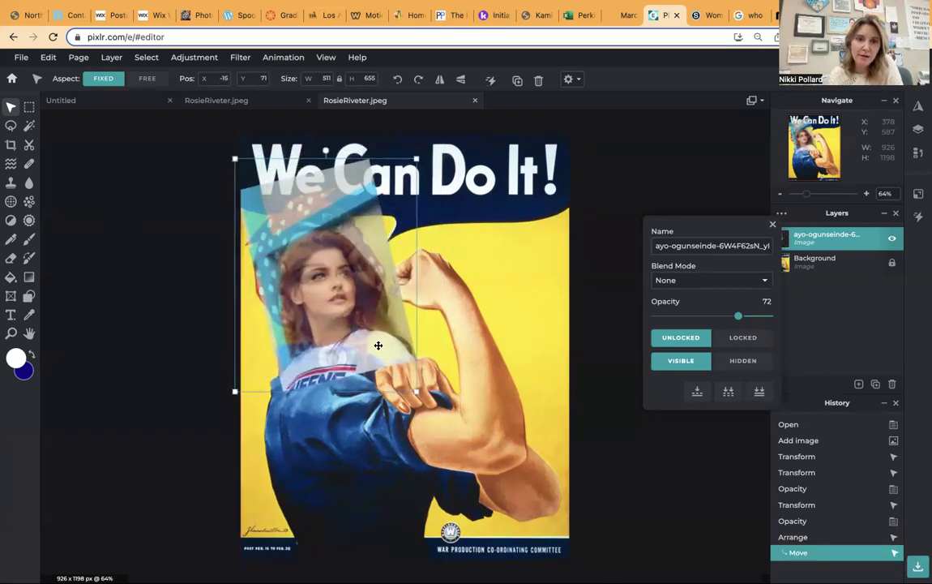
Enlarge the face photo in several passes, shifting it down and left over Rosie's face.
drag(418, 157, 459, 106)
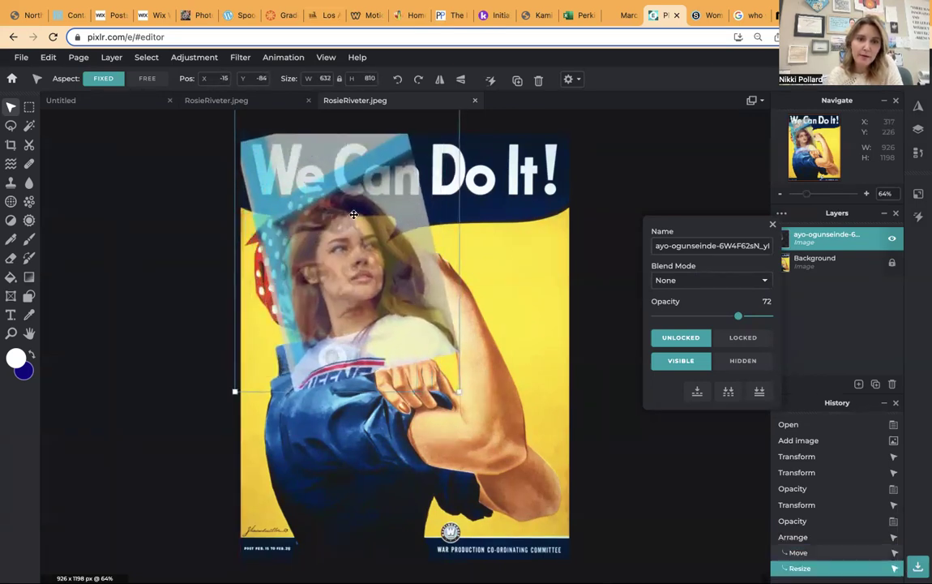
drag(354, 215, 333, 244)
drag(442, 132, 454, 119)
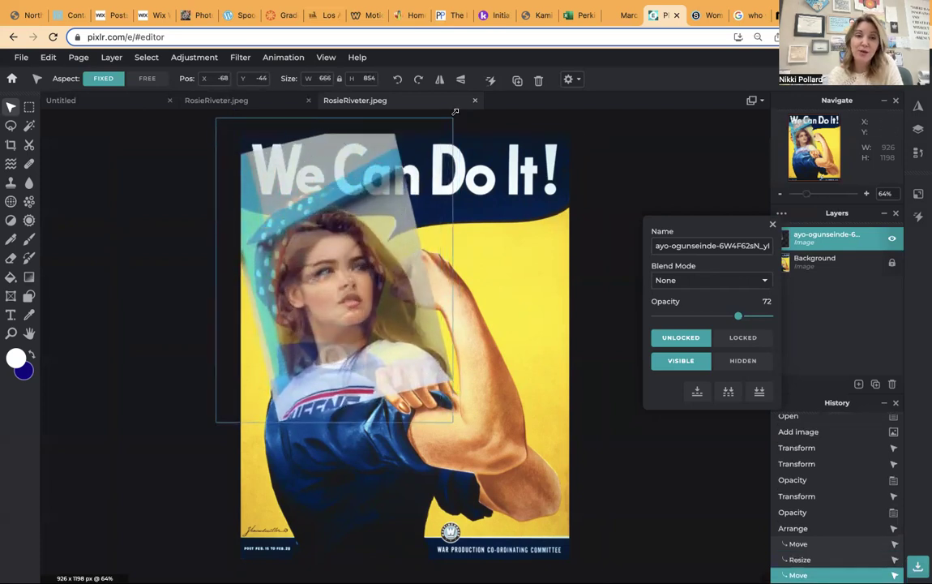
drag(390, 232, 378, 259)
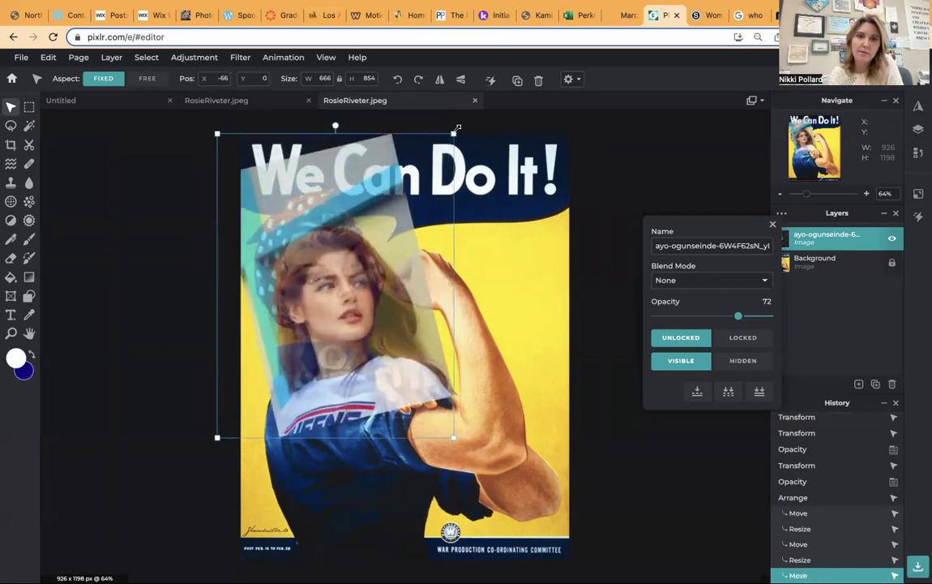
drag(458, 127, 475, 104)
drag(410, 252, 400, 259)
Tilt the face to match Rosie's head and fine-tune it to 763 x 979 in position.
click(781, 193)
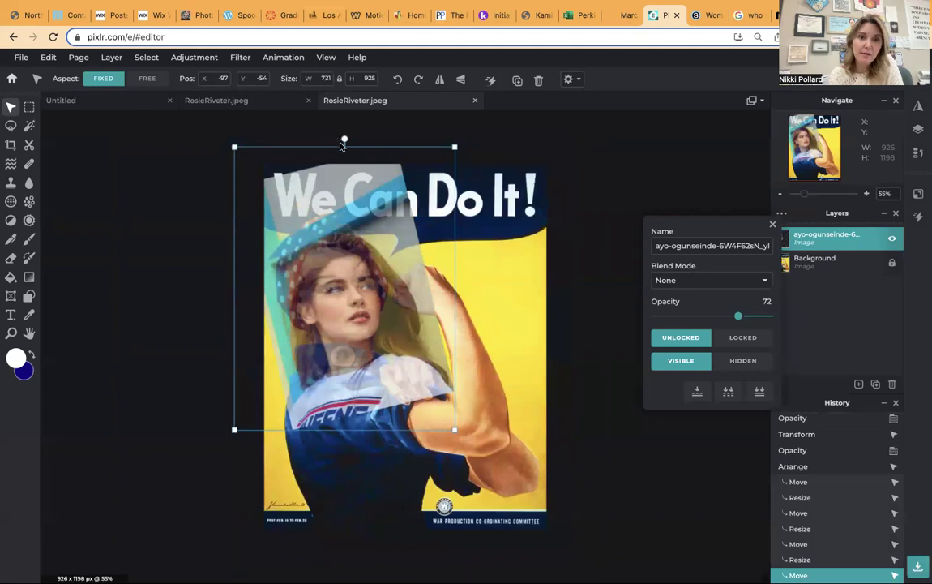
drag(343, 137, 318, 138)
mouse_move(382, 337)
mouse_down()
mouse_move(370, 327)
mouse_move(381, 343)
mouse_up()
drag(430, 128, 436, 115)
drag(360, 307, 355, 319)
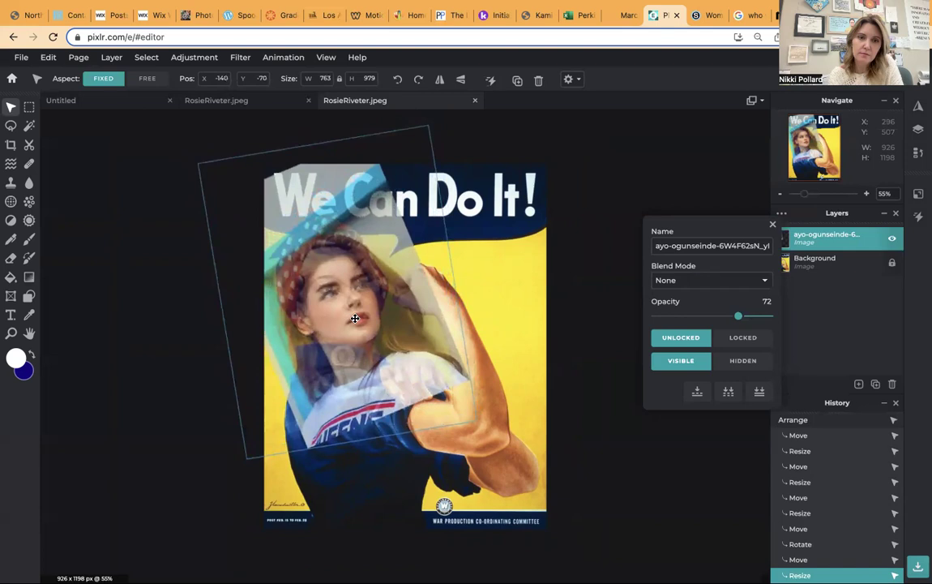
drag(354, 318, 354, 314)
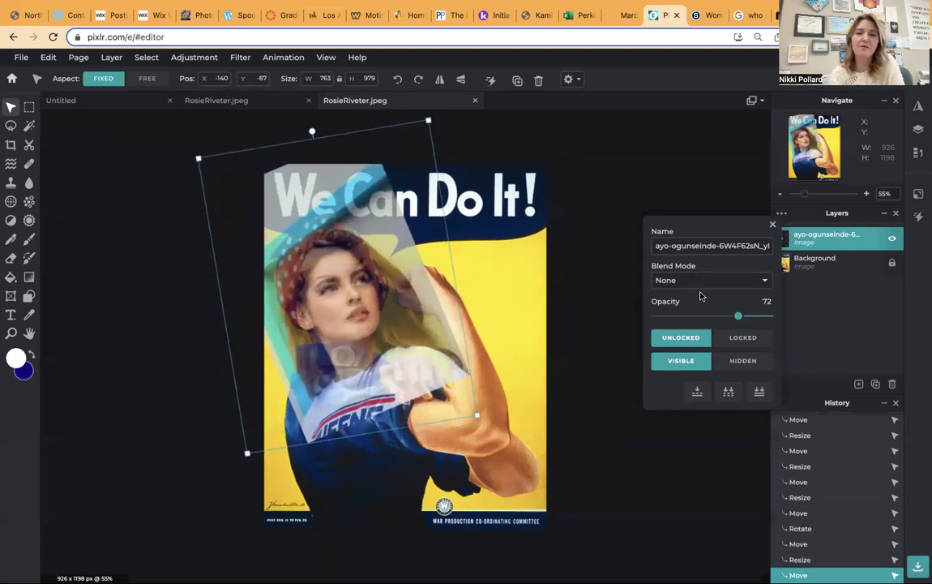
Set the face layer to 98 opacity and mask away the photo above the face and at the collar.
click(768, 318)
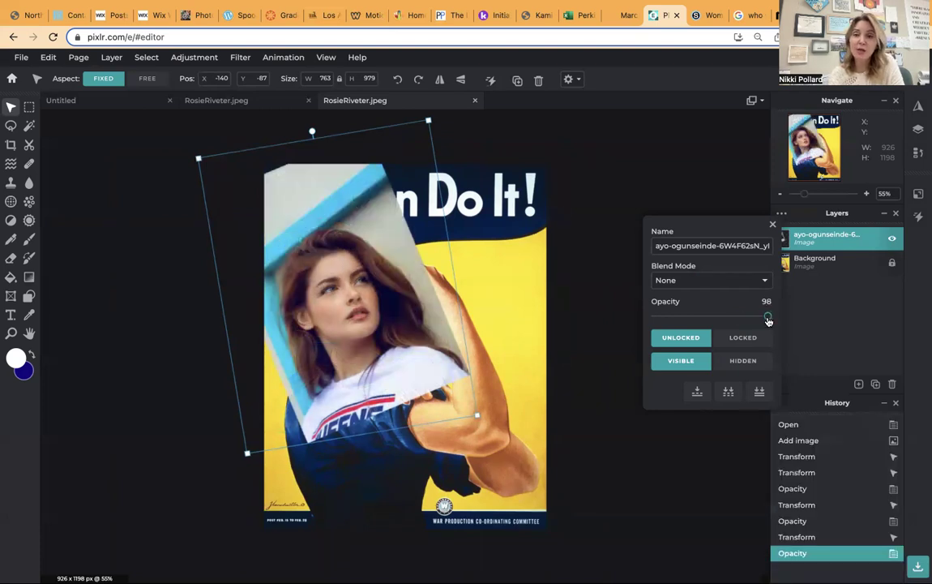
click(30, 145)
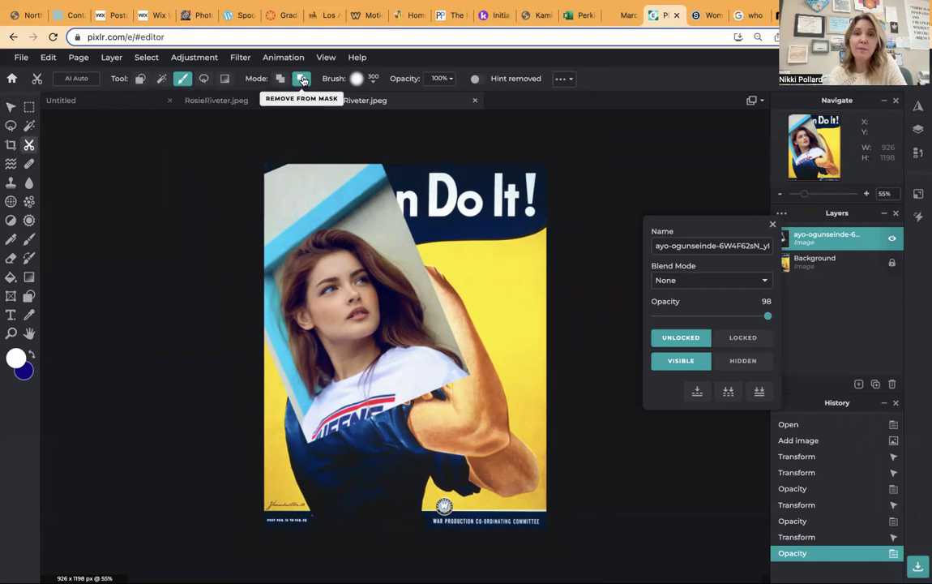
mouse_move(416, 171)
mouse_down()
mouse_move(238, 240)
mouse_move(280, 175)
mouse_move(378, 151)
mouse_move(348, 244)
mouse_move(405, 340)
mouse_move(454, 381)
mouse_move(324, 381)
mouse_move(381, 324)
mouse_move(381, 284)
mouse_move(416, 427)
mouse_move(328, 437)
mouse_move(272, 369)
mouse_move(253, 310)
mouse_move(260, 190)
mouse_up()
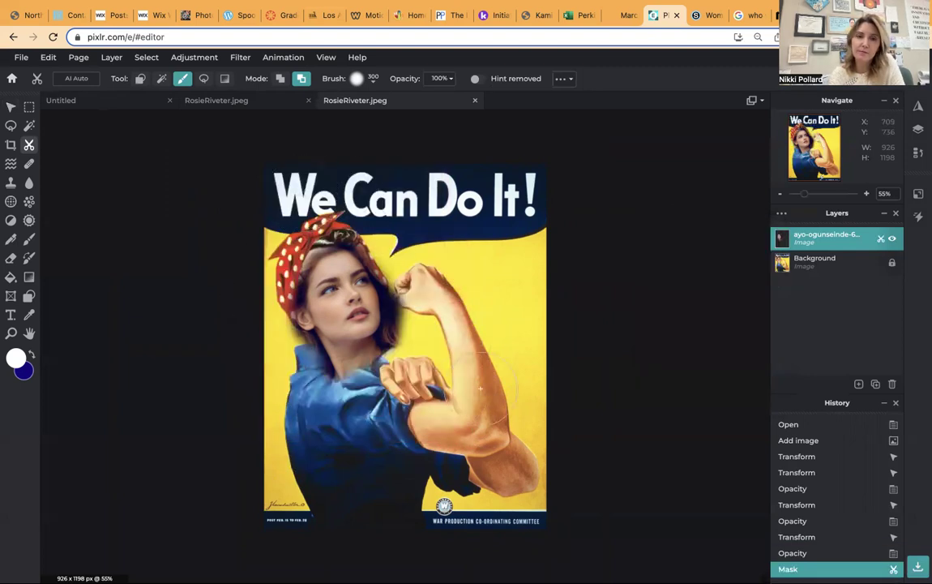
click(344, 354)
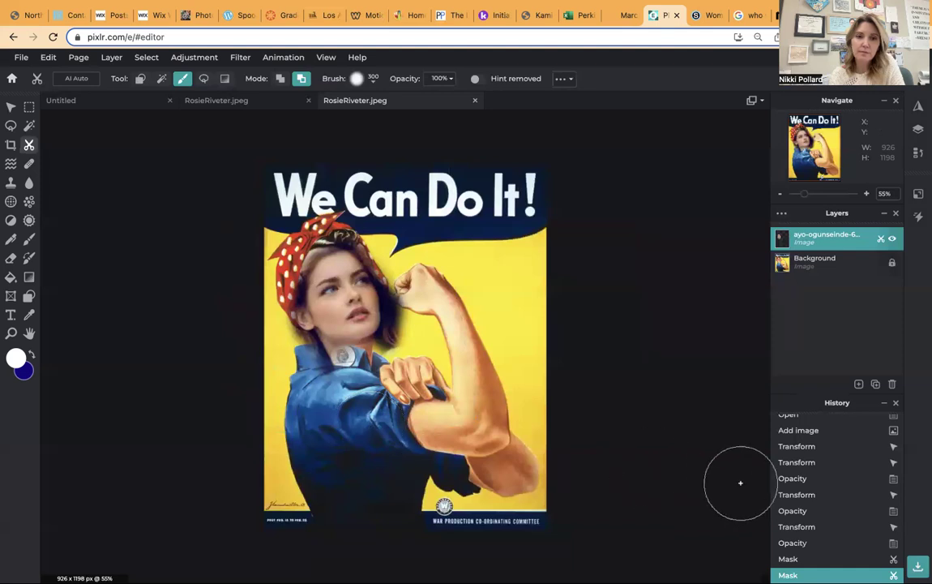
click(384, 296)
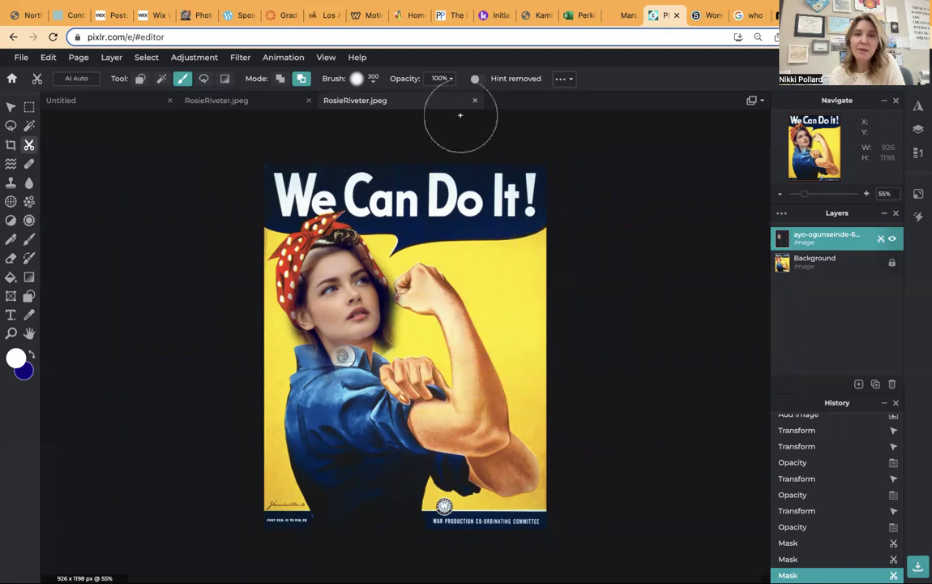
Set the mask brush size to 59px.
click(374, 79)
click(385, 119)
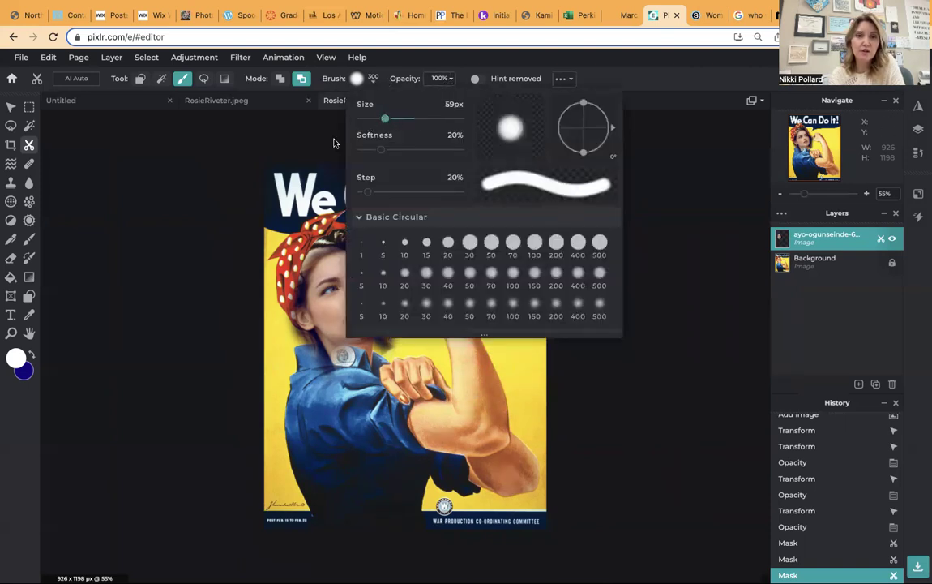
click(333, 143)
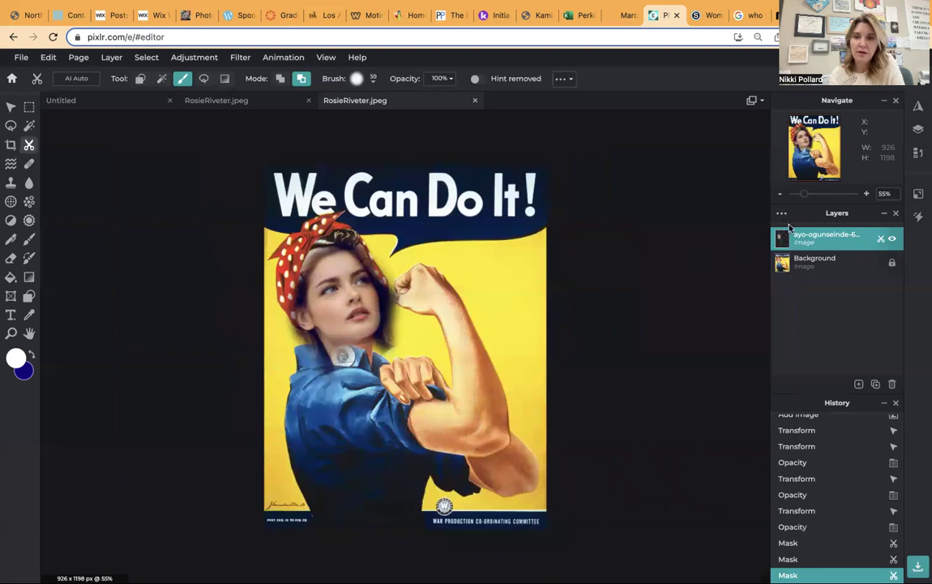
click(781, 213)
Fade the face layer to 16 opacity and mask the photo along Rosie's collar.
click(700, 317)
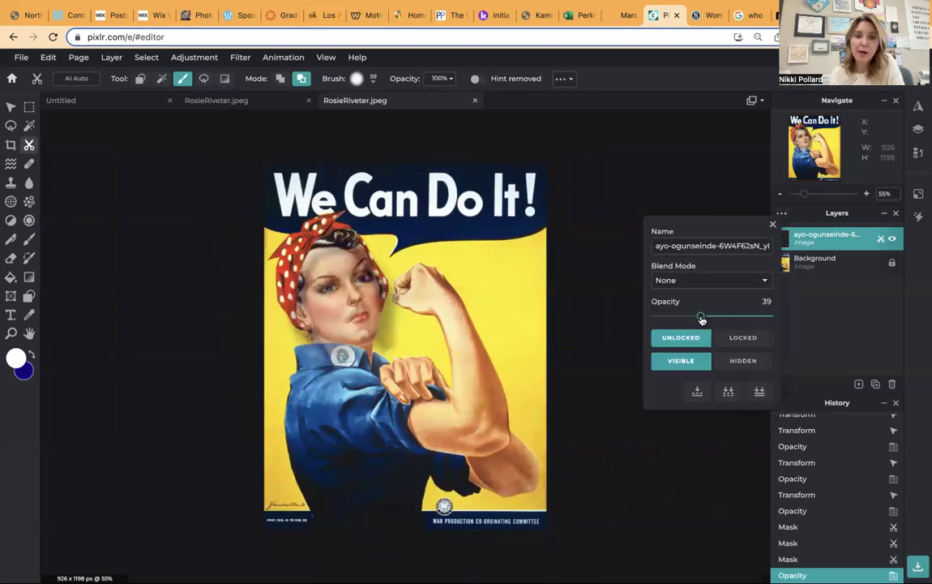
click(676, 317)
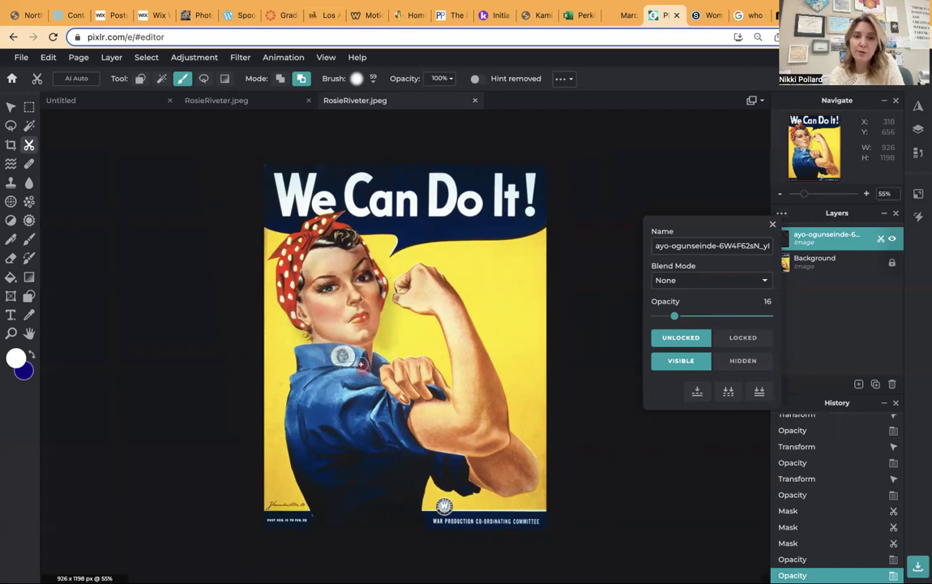
mouse_move(359, 355)
mouse_down()
mouse_move(302, 352)
mouse_move(303, 363)
mouse_move(355, 365)
mouse_up()
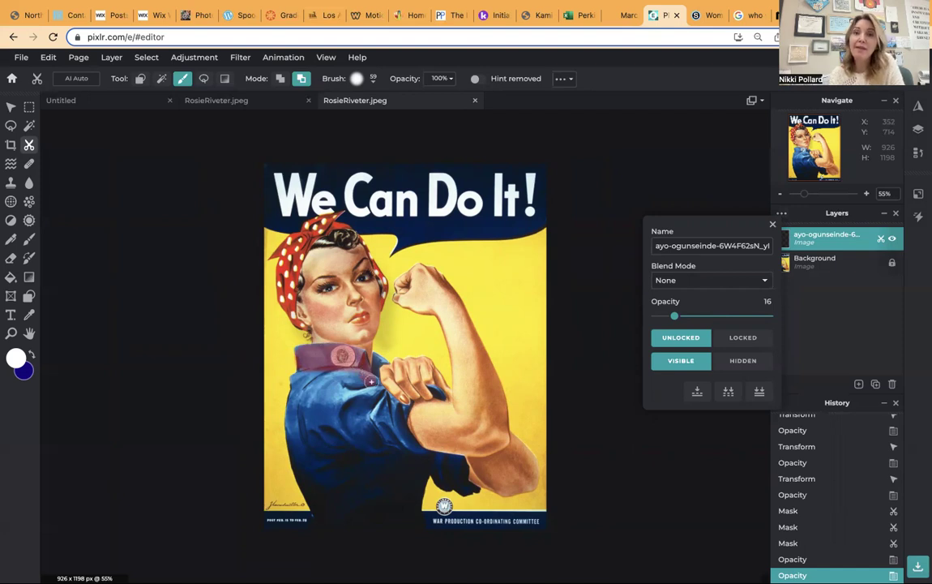
click(366, 381)
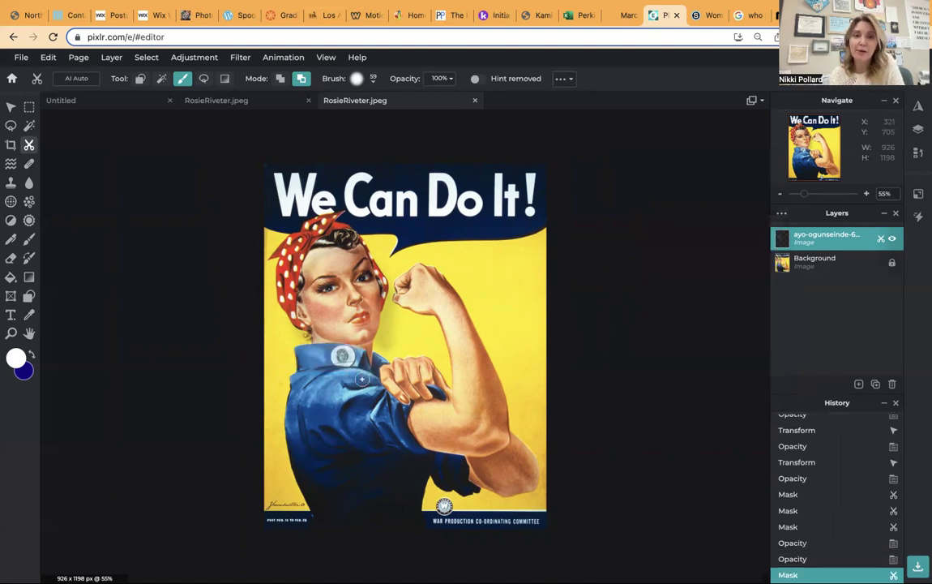
Compare the blend by switching face layer opacity between 99, 27, full and 46.
click(782, 213)
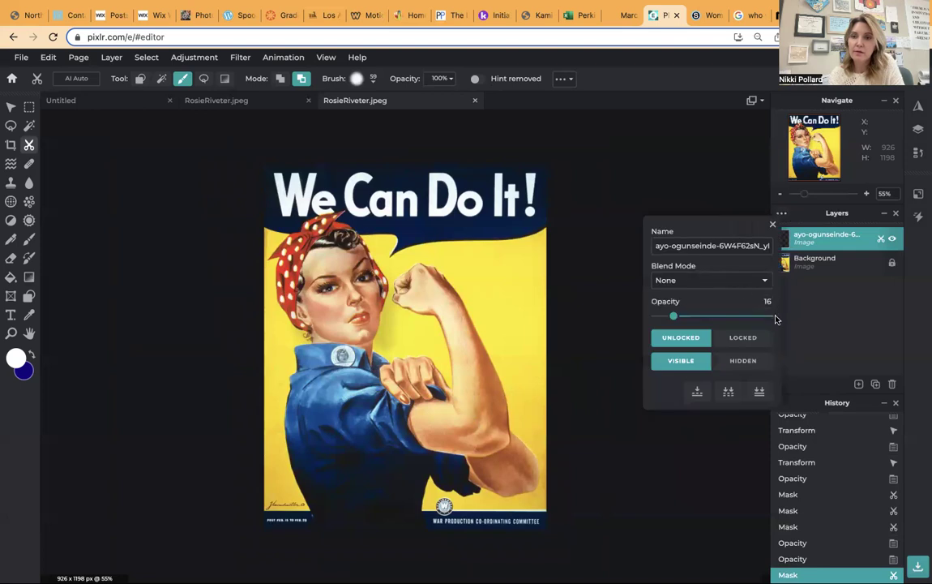
drag(673, 317, 769, 319)
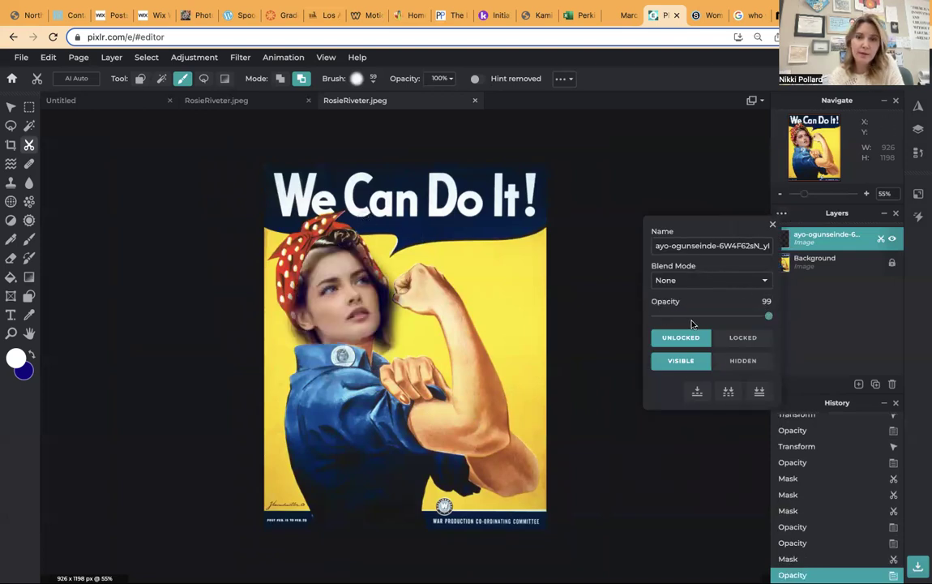
click(685, 317)
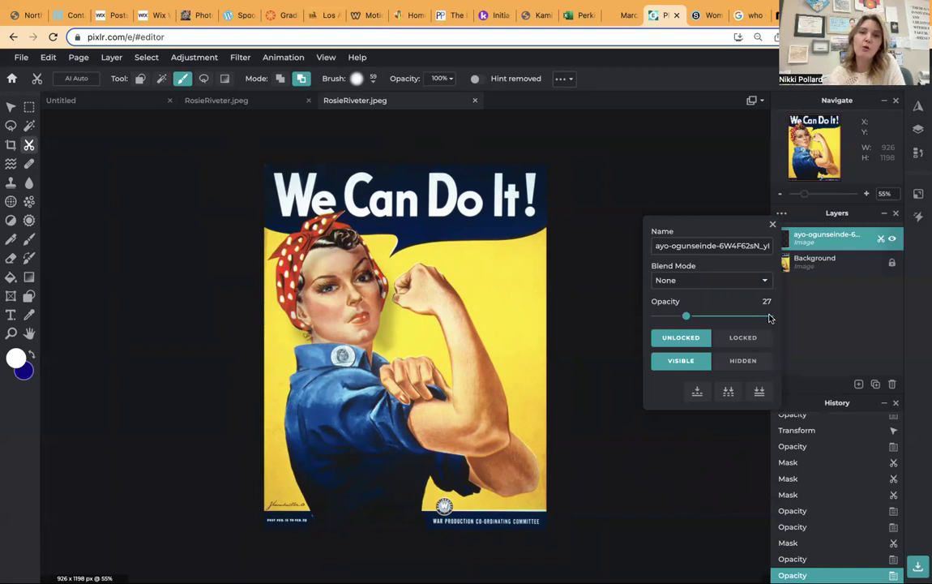
click(769, 317)
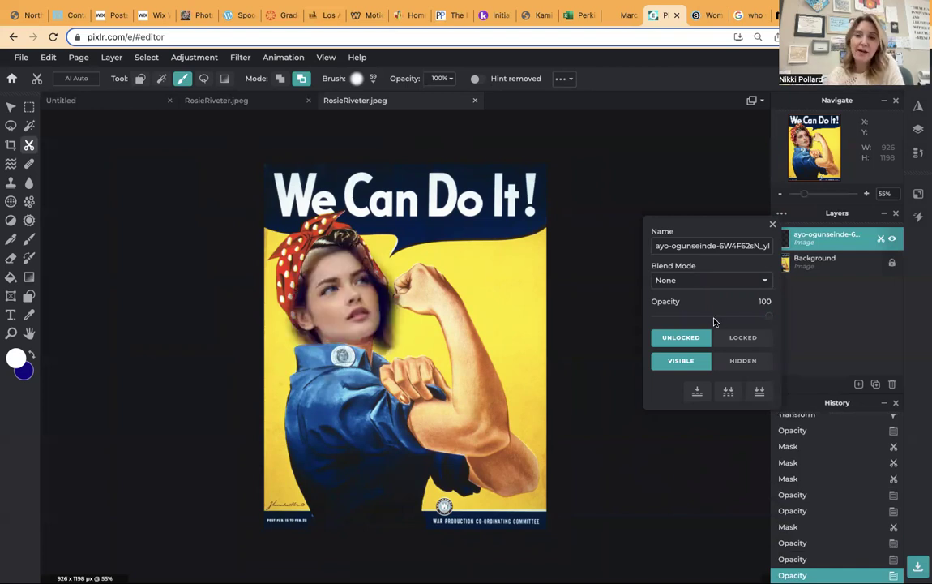
click(707, 316)
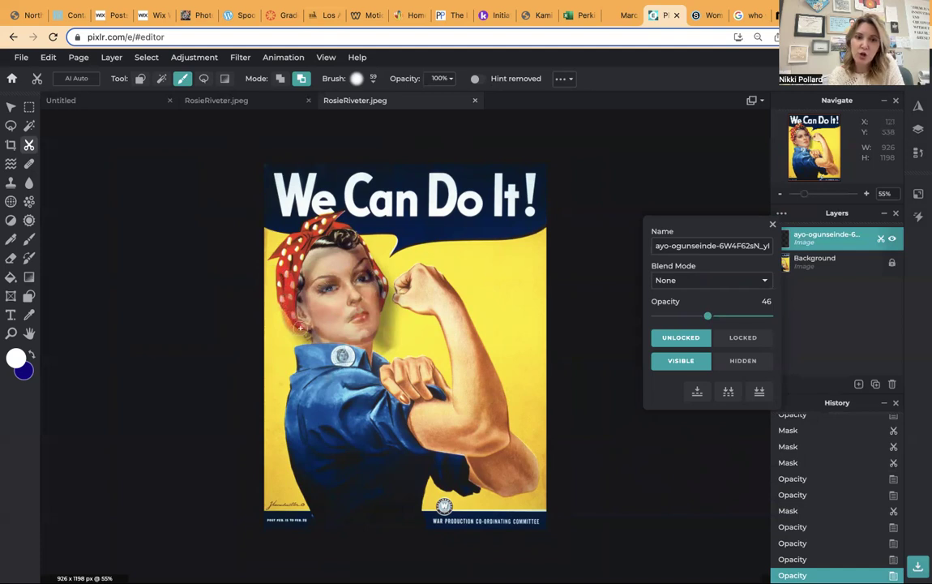
Mask the photo along the hair edge, the bandana edge, and from the fist behind the head.
mouse_move(303, 327)
mouse_down()
mouse_move(268, 290)
mouse_move(263, 300)
mouse_move(289, 335)
mouse_up()
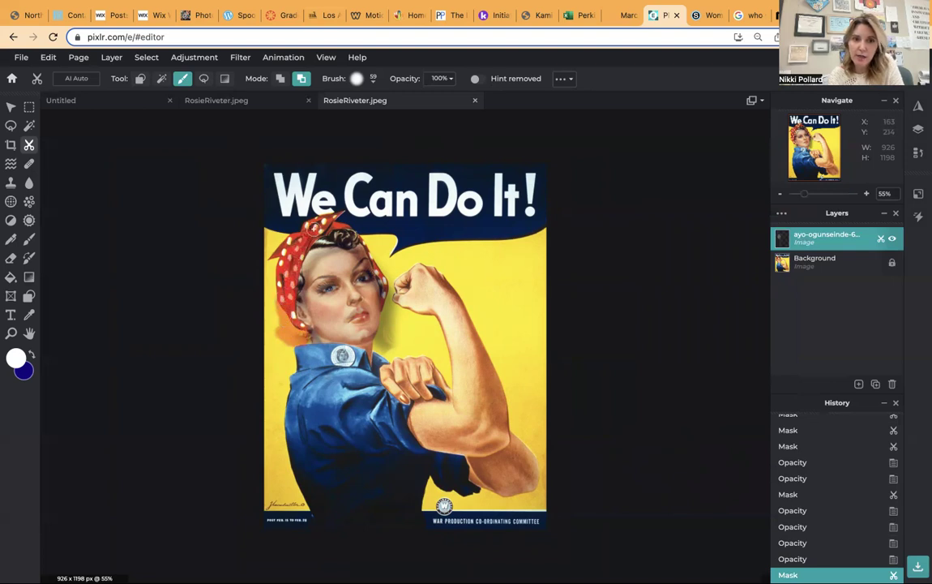
click(345, 220)
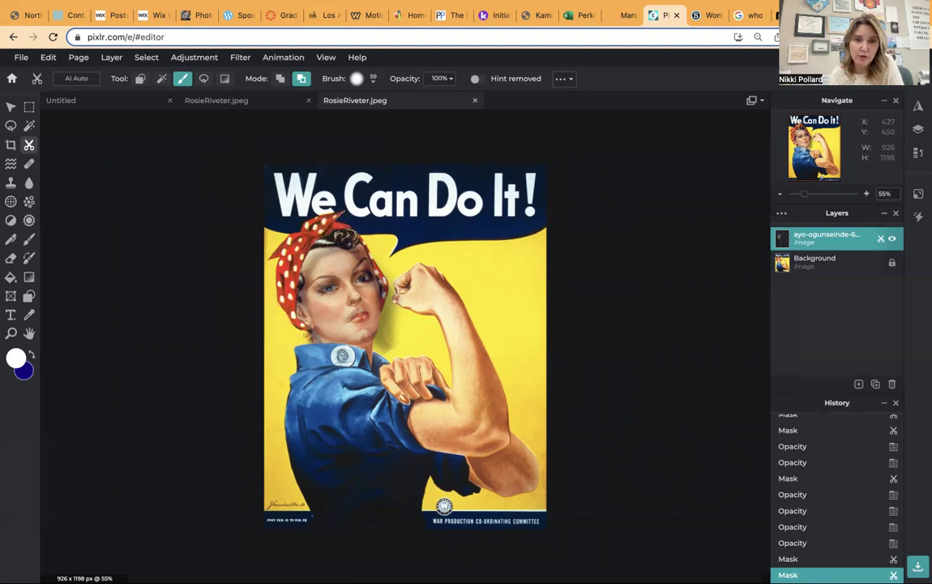
mouse_move(388, 305)
mouse_down()
mouse_move(361, 230)
mouse_move(385, 266)
mouse_move(356, 235)
mouse_up()
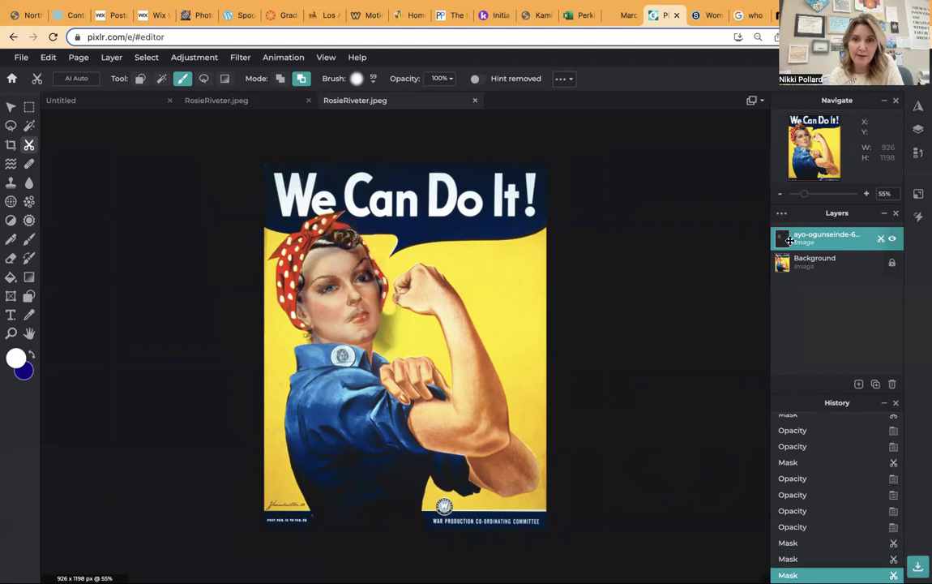
click(781, 212)
Restore face layer opacity to 99 and touch up the mask, stepping back and forward in History.
drag(707, 317, 769, 319)
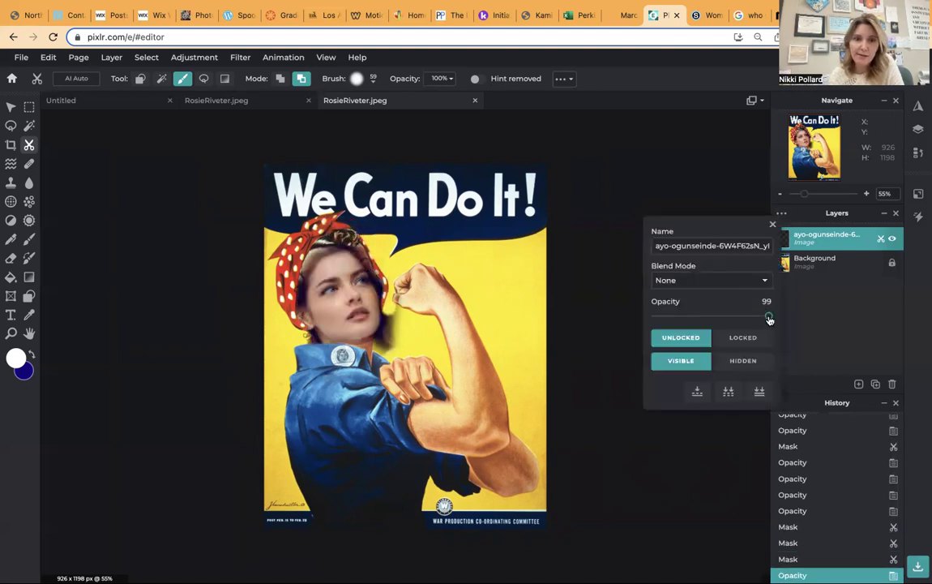
drag(807, 200, 815, 194)
drag(292, 154, 324, 203)
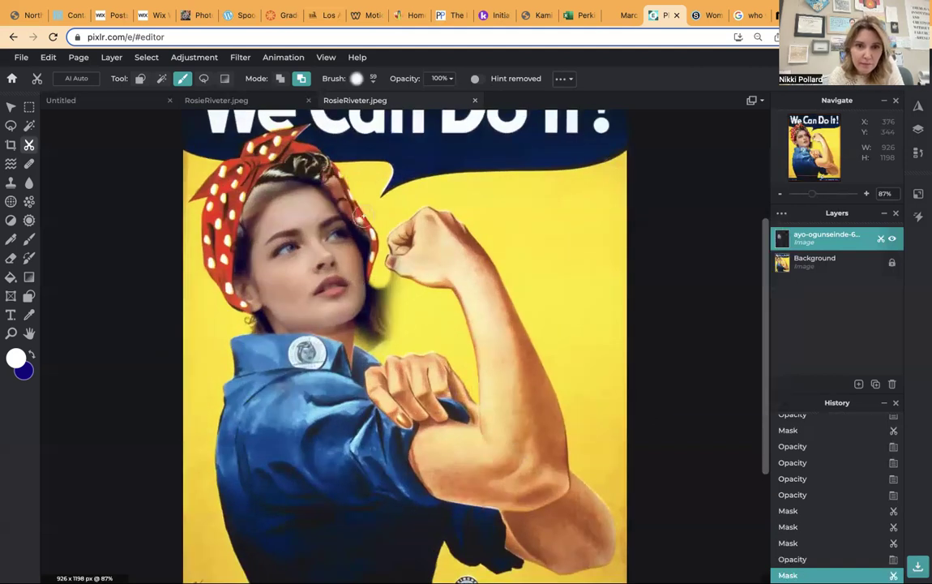
click(798, 543)
click(805, 511)
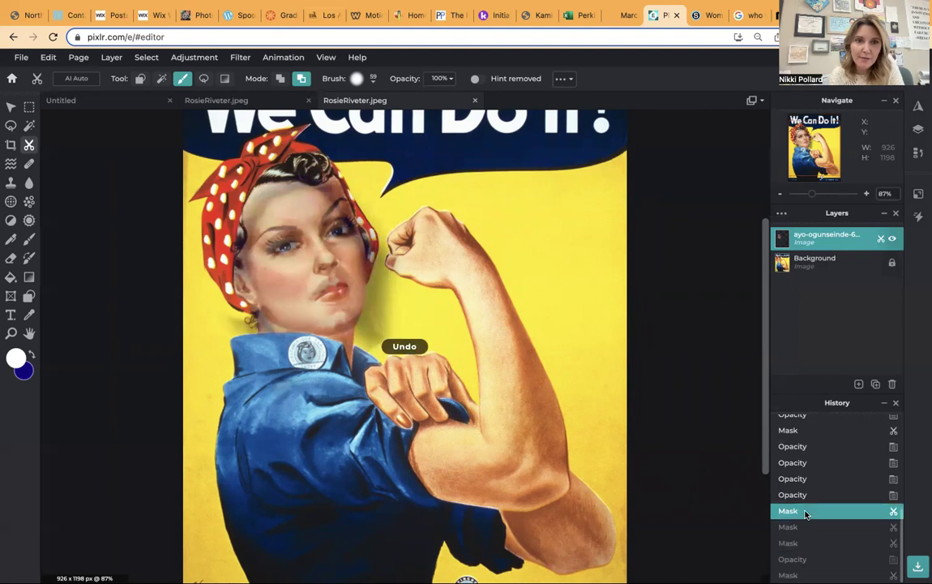
click(803, 559)
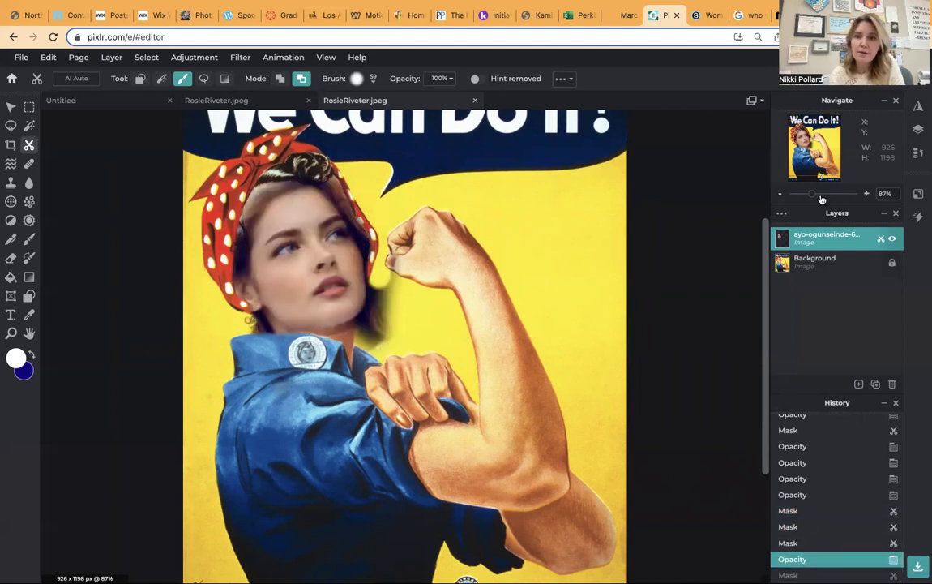
drag(814, 194, 802, 194)
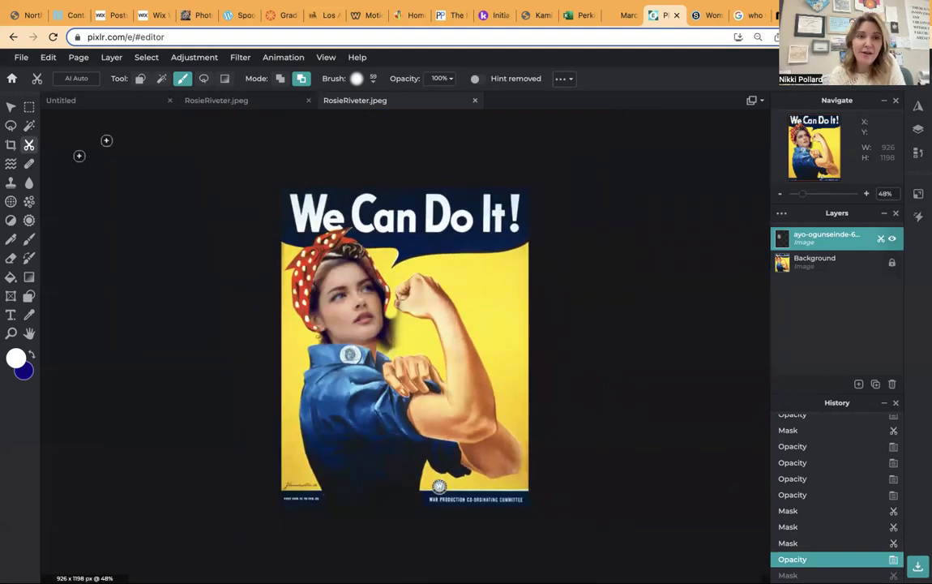
Enlarge the face layer to 955 x 1126 and move it up-left over Rosie's head.
click(10, 107)
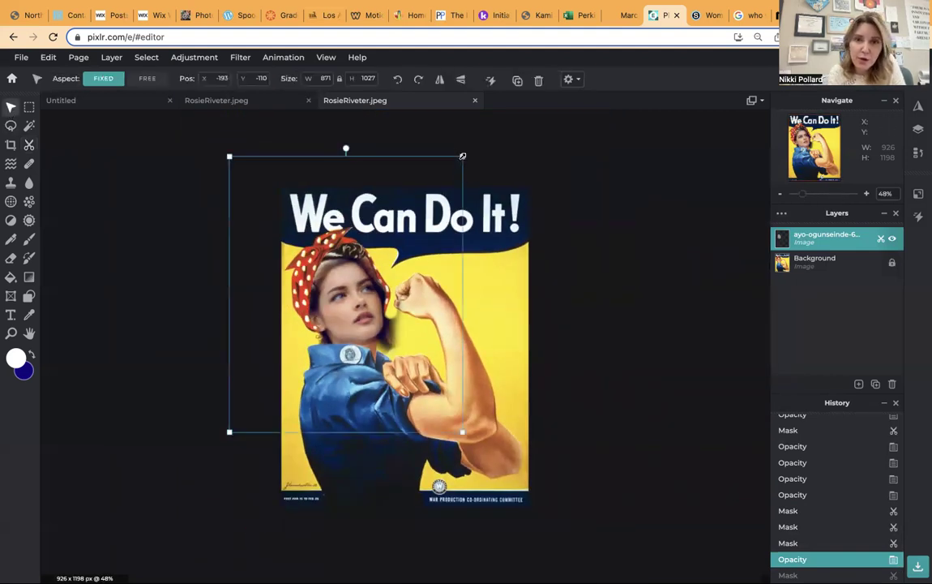
mouse_move(464, 151)
mouse_down()
mouse_move(469, 139)
mouse_move(464, 146)
mouse_up()
drag(803, 199, 815, 192)
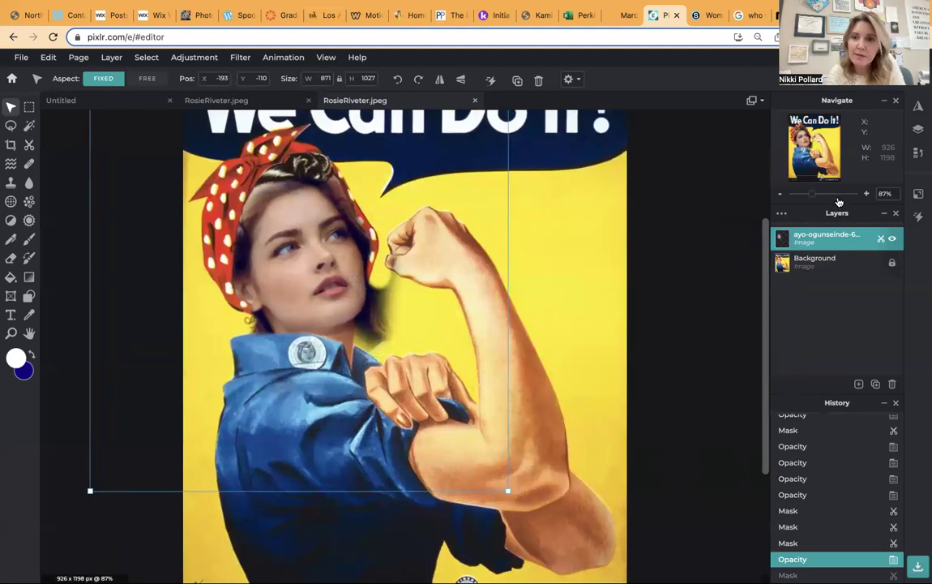
drag(813, 199, 801, 197)
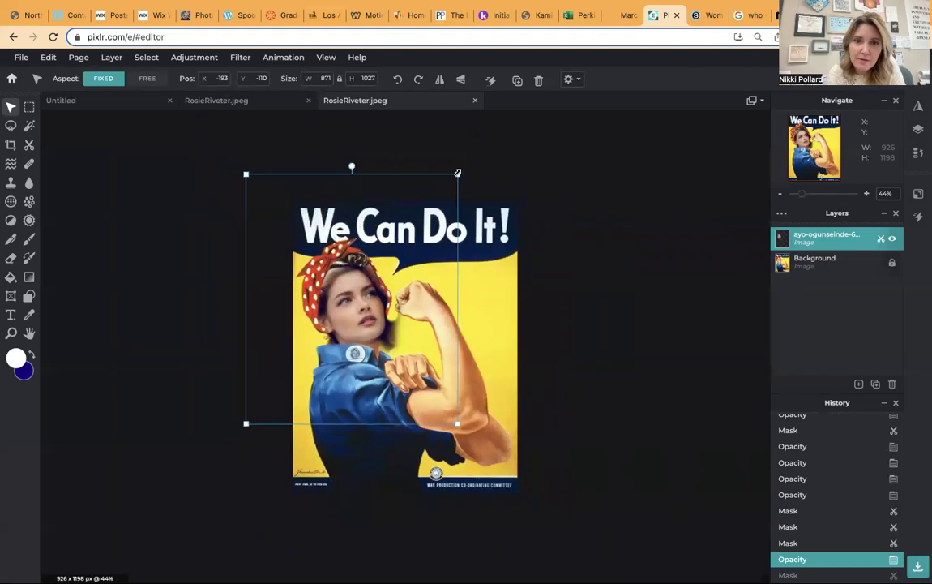
drag(458, 174, 467, 162)
drag(380, 290, 373, 288)
drag(463, 422, 475, 437)
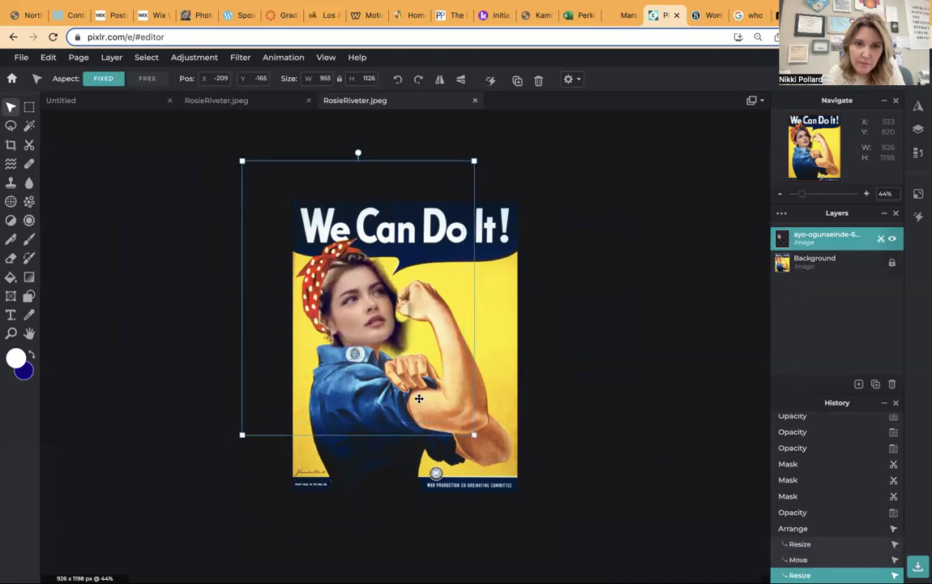
drag(419, 400, 413, 394)
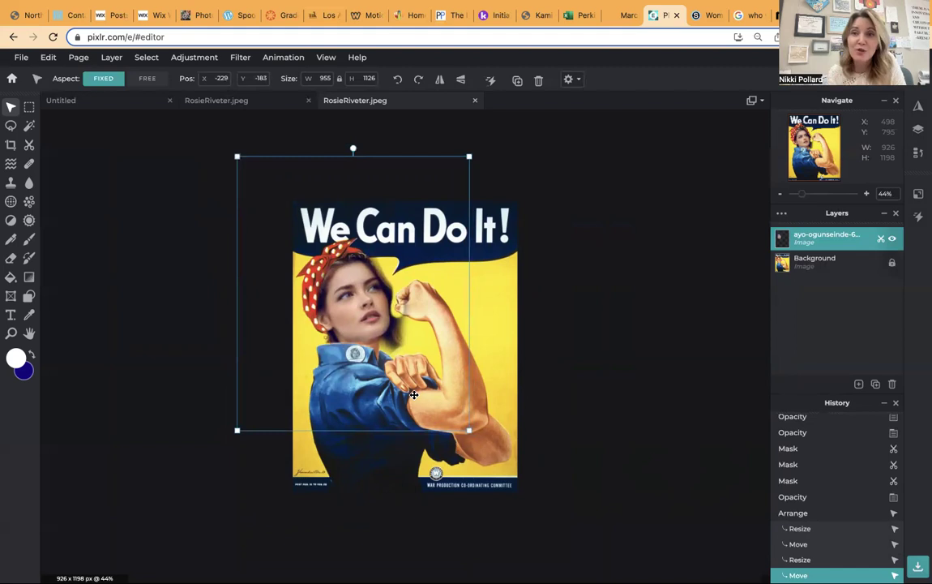
mouse_move(807, 198)
mouse_down()
mouse_move(800, 194)
mouse_move(809, 194)
mouse_up()
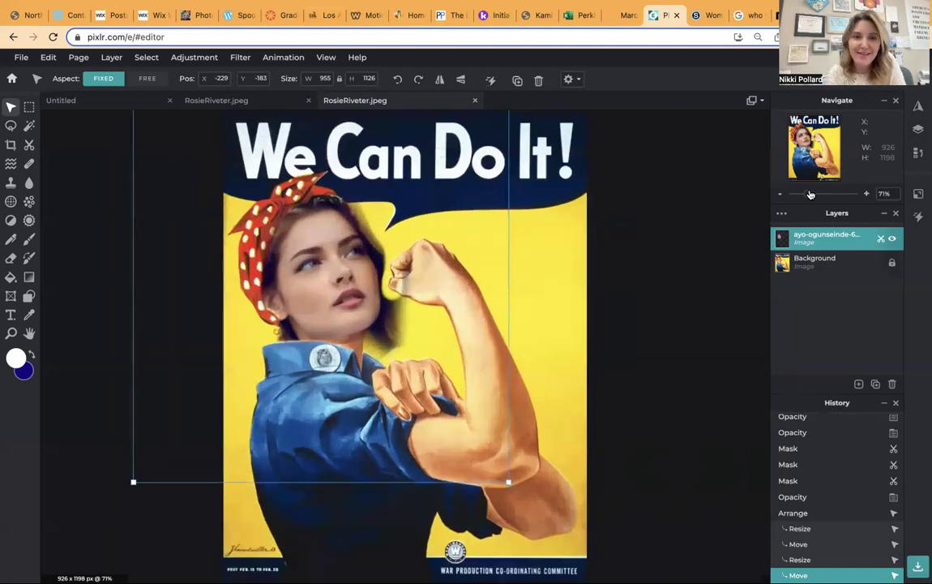
Mask the face photo's edges near the raised fist and down the hair to the neck.
click(28, 144)
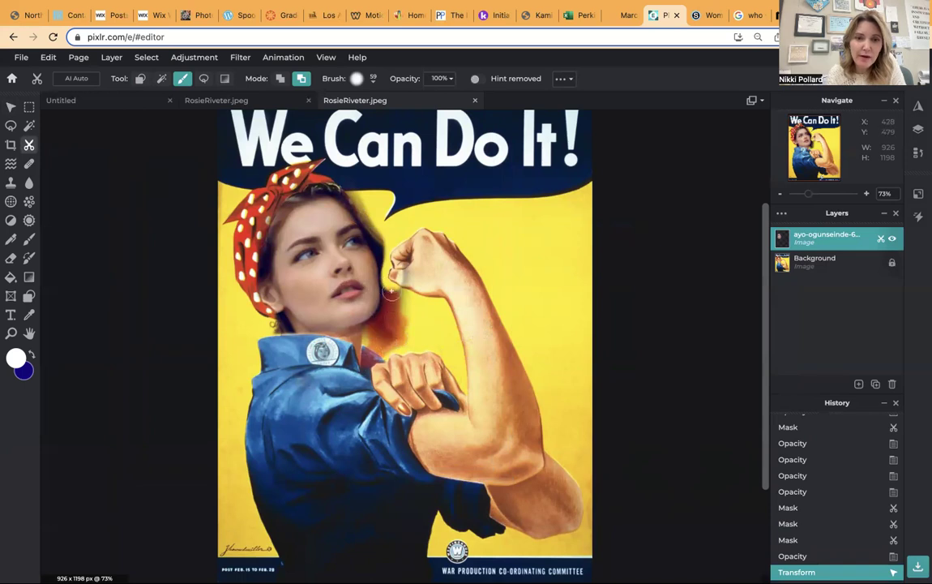
drag(422, 227, 425, 314)
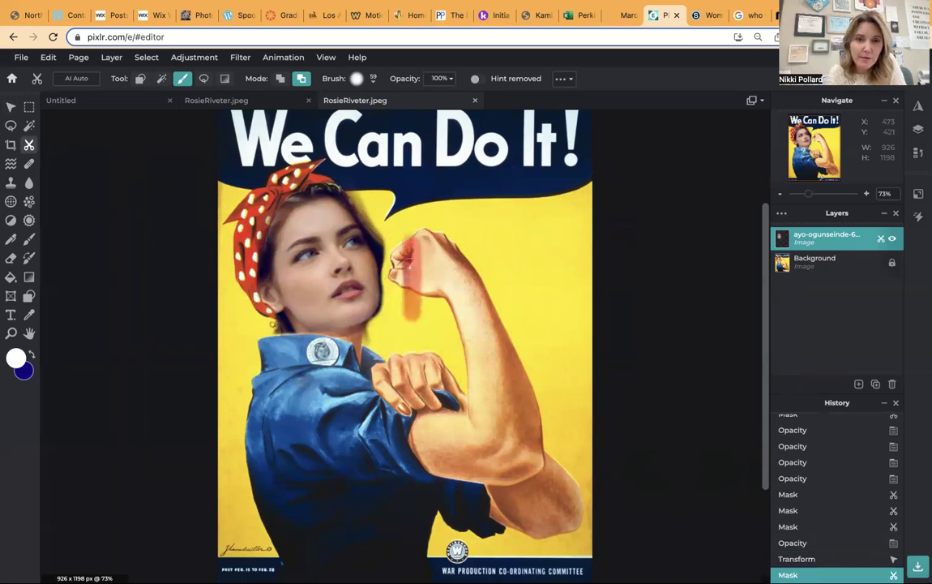
drag(393, 238, 357, 192)
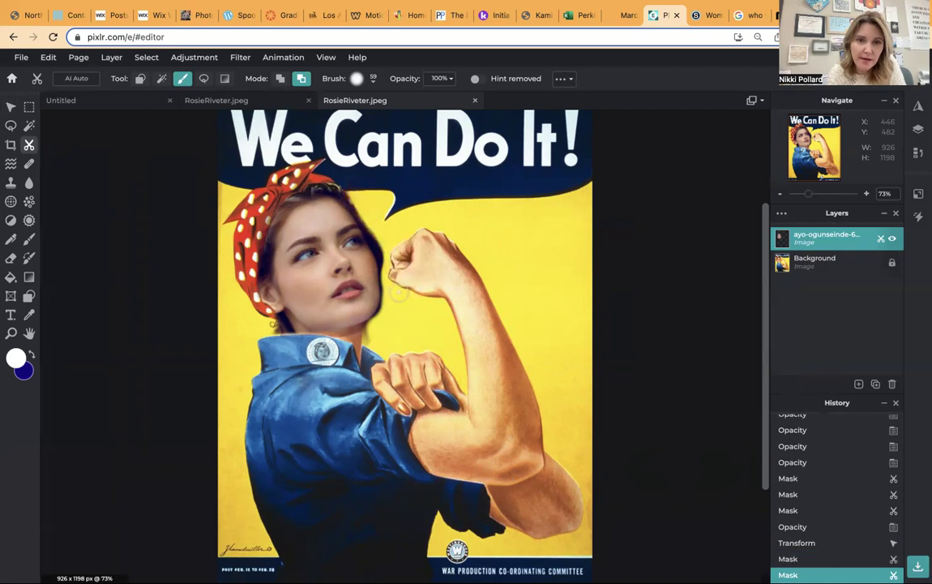
drag(352, 242, 339, 306)
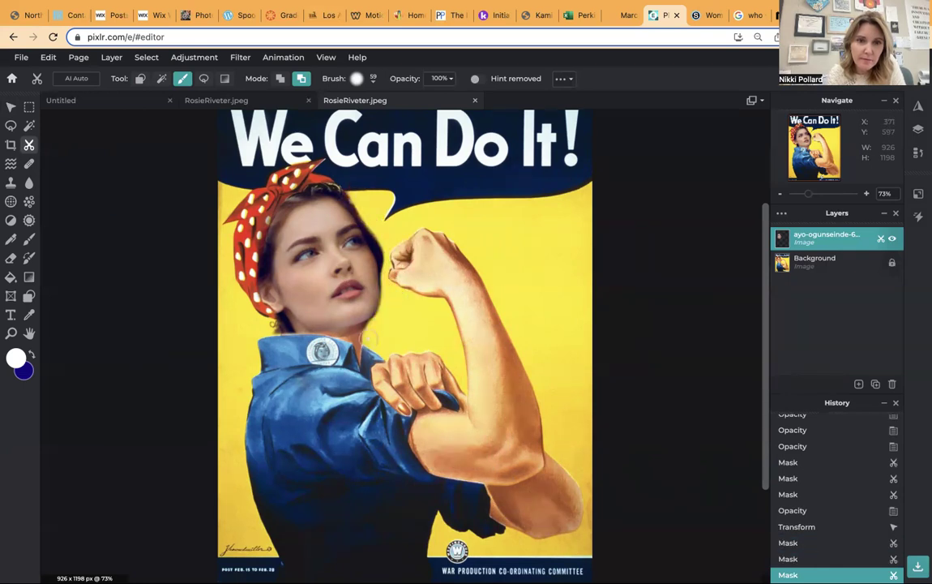
Set the mask brush to 22 px and blend the neck and jaw edges.
click(357, 78)
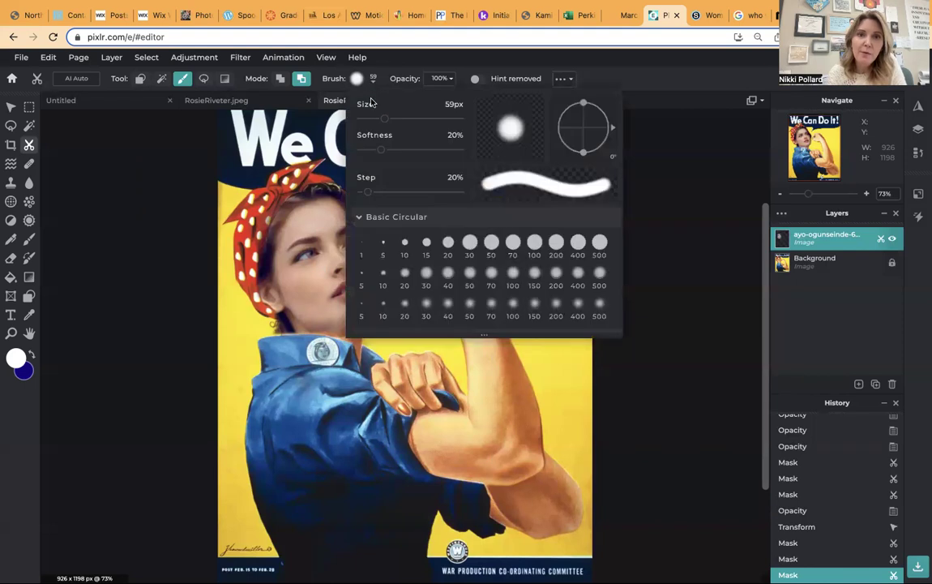
click(370, 120)
click(630, 353)
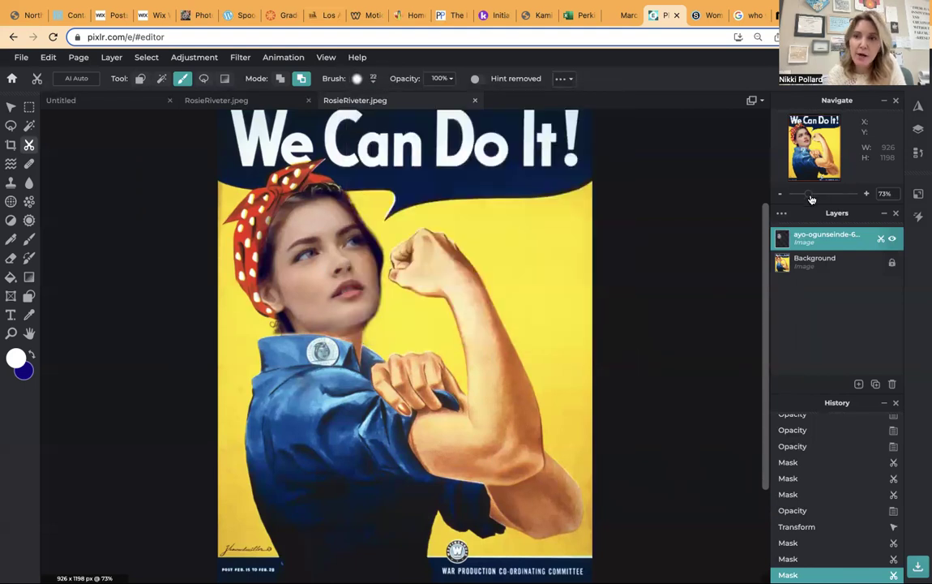
drag(811, 199, 818, 197)
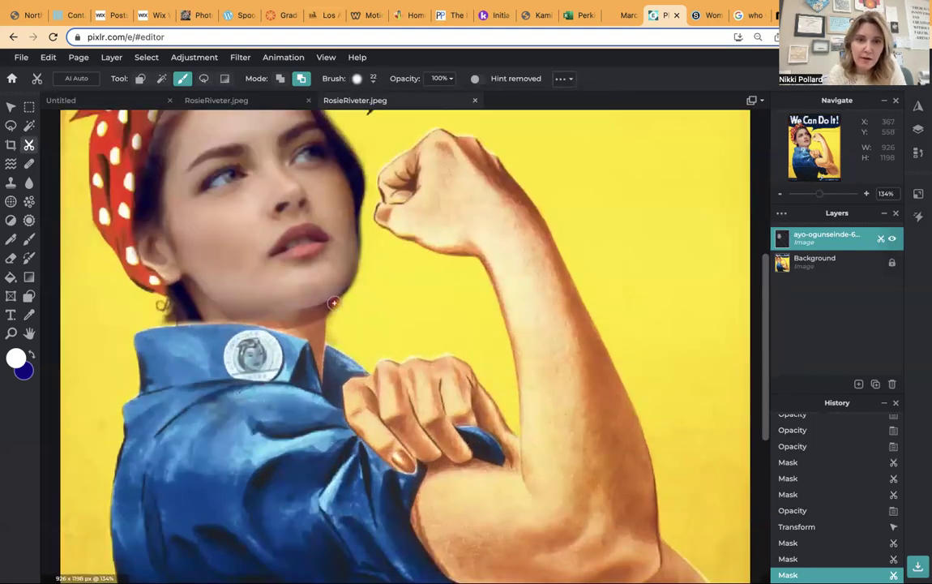
mouse_move(333, 303)
mouse_down()
mouse_move(361, 256)
mouse_move(366, 185)
mouse_up()
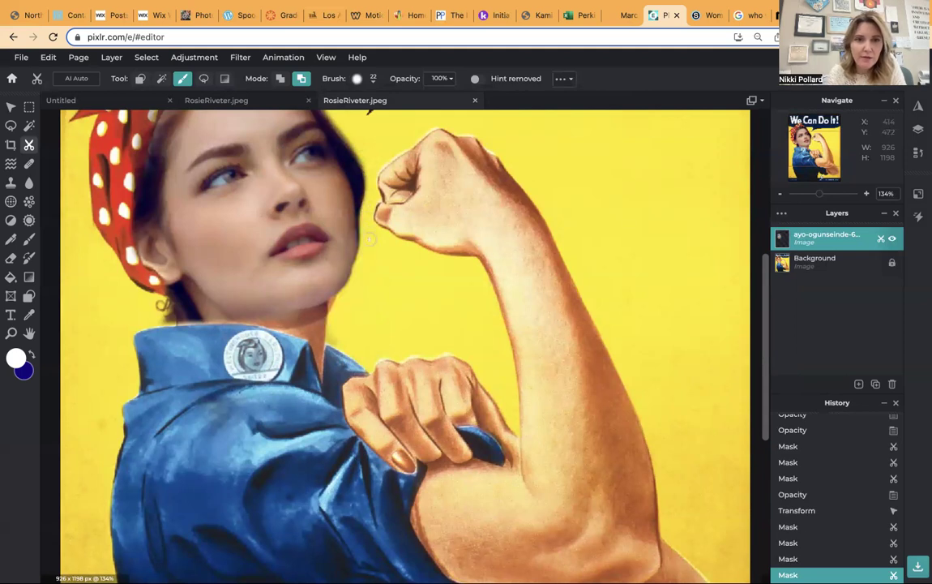
mouse_move(332, 214)
mouse_down()
mouse_move(325, 247)
mouse_move(328, 207)
mouse_up()
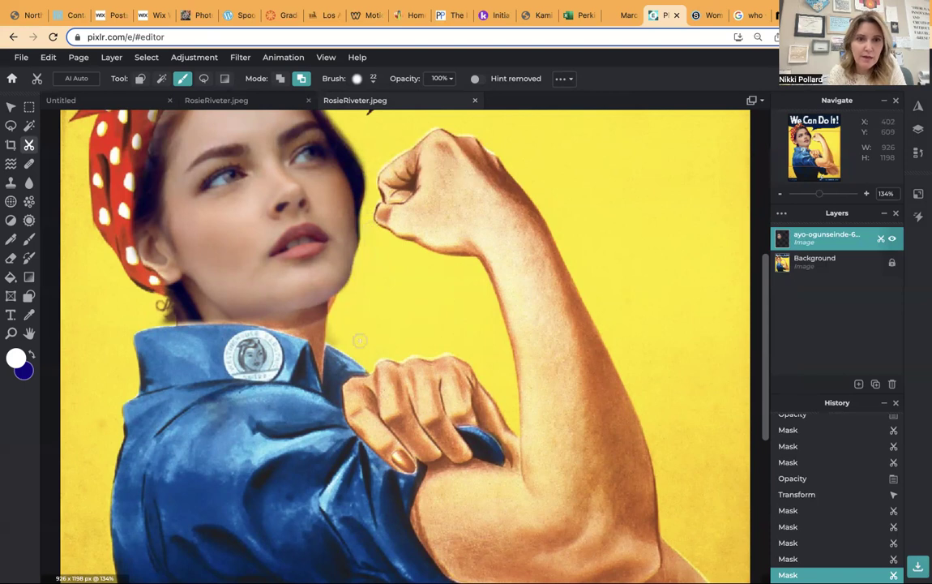
Refine the hair and neck edge, undoing three strokes and redoing the neck more carefully.
mouse_move(171, 316)
mouse_down()
mouse_move(161, 304)
mouse_move(158, 325)
mouse_move(166, 279)
mouse_move(158, 260)
mouse_move(142, 291)
mouse_move(162, 321)
mouse_move(166, 264)
mouse_up()
mouse_move(202, 339)
mouse_down()
mouse_move(172, 258)
mouse_move(208, 312)
mouse_move(227, 289)
mouse_move(306, 285)
mouse_move(236, 298)
mouse_up()
mouse_move(182, 318)
mouse_down()
mouse_move(175, 285)
mouse_move(166, 303)
mouse_up()
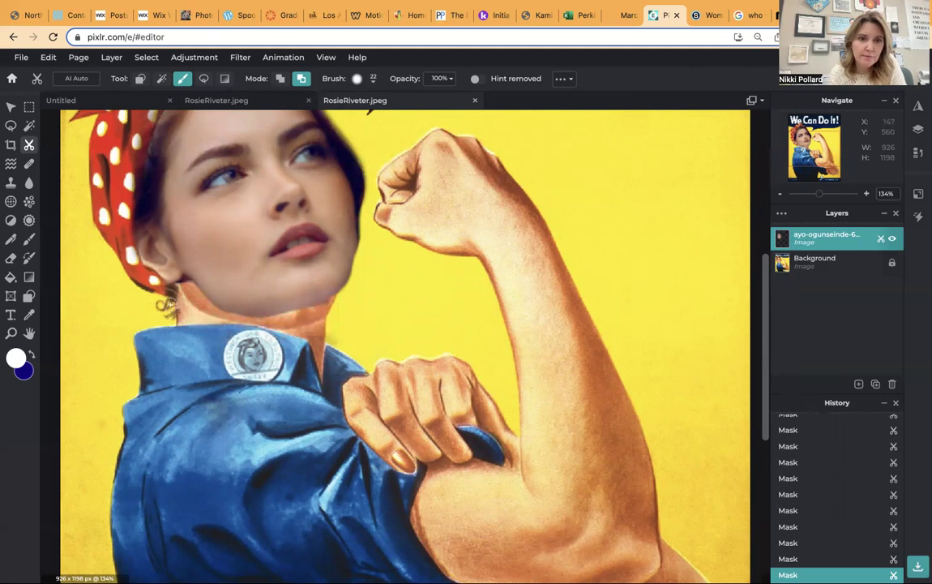
click(839, 526)
click(834, 494)
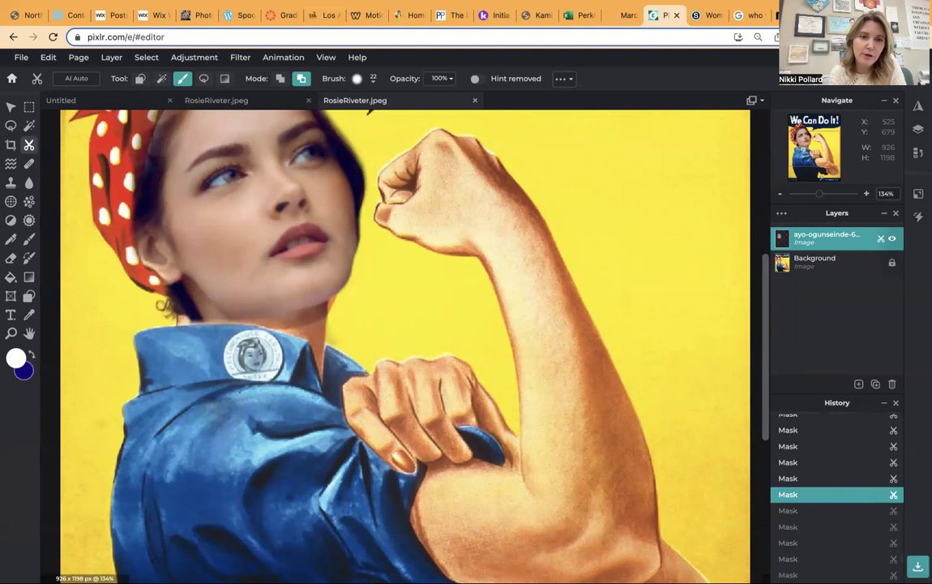
click(823, 461)
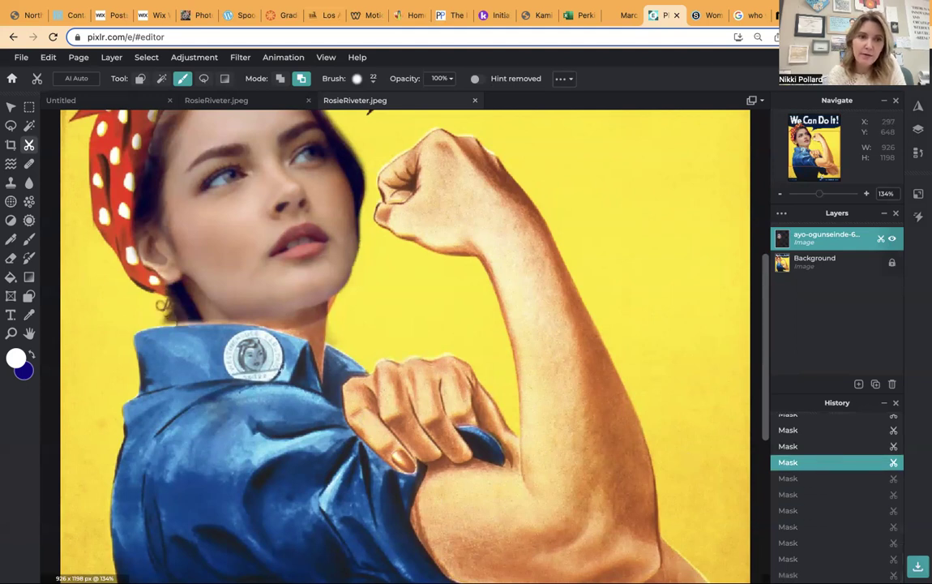
mouse_move(174, 328)
mouse_down()
mouse_move(154, 294)
mouse_move(97, 296)
mouse_up()
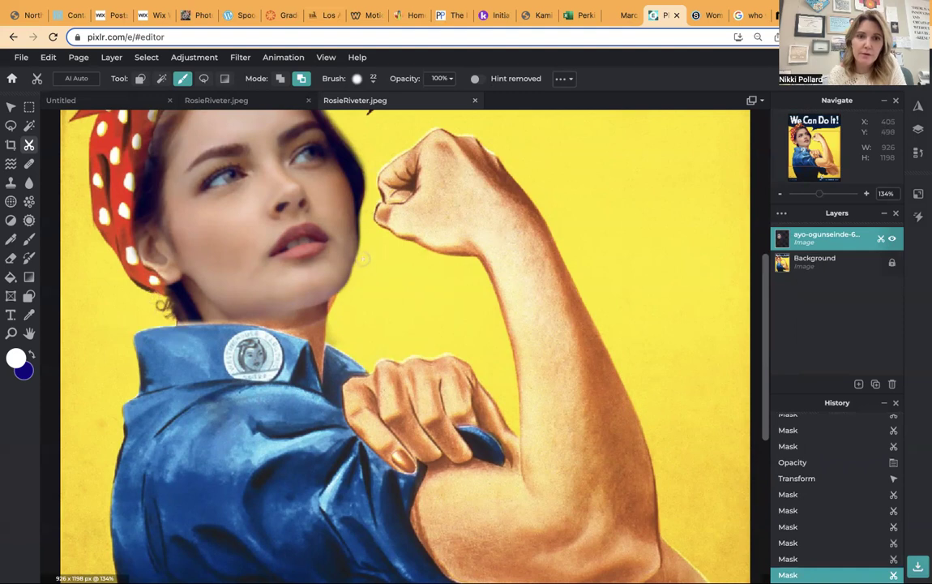
Blend the right side of the face and the hair edge up to the head and near the fist.
drag(326, 237, 327, 193)
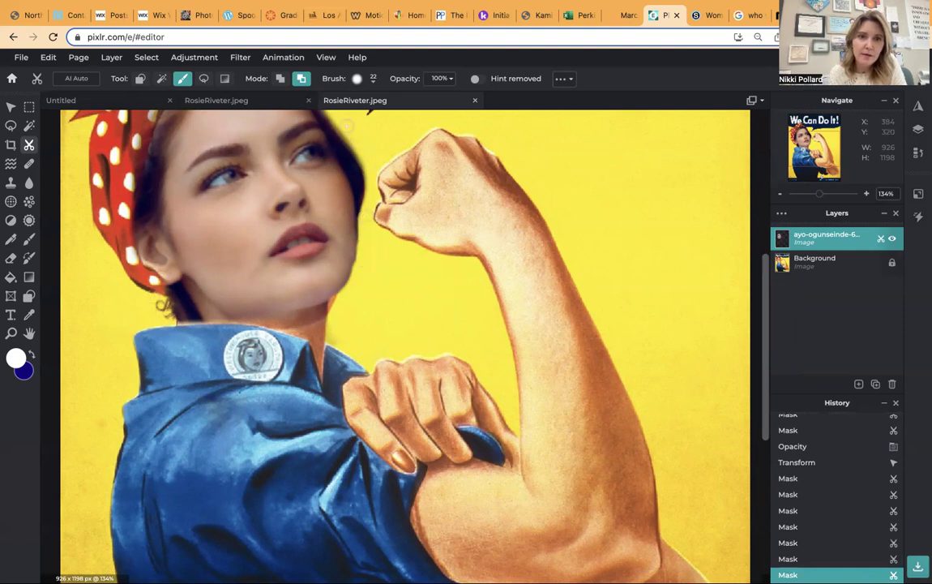
mouse_move(313, 113)
mouse_down()
mouse_move(332, 150)
mouse_move(314, 110)
mouse_up()
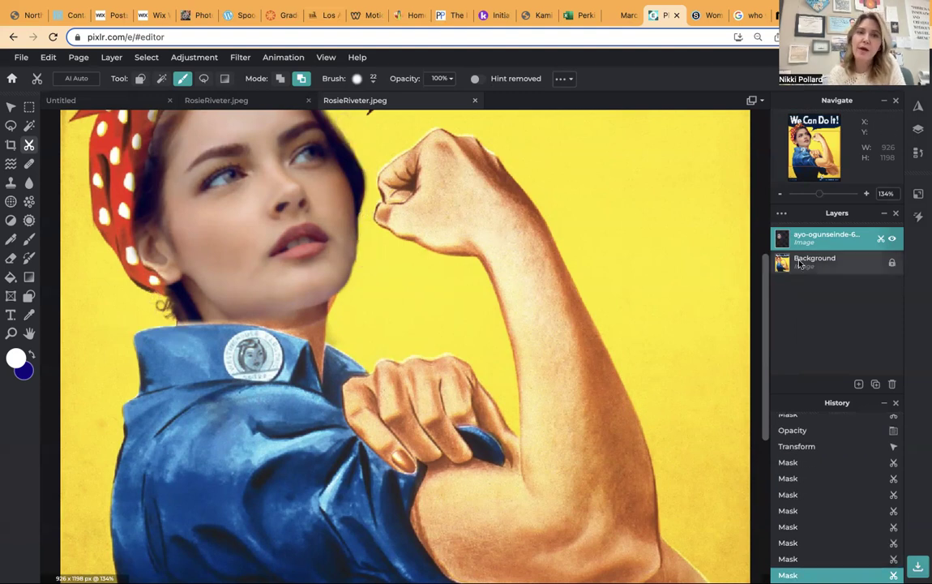
scroll(687, 252, up, 5)
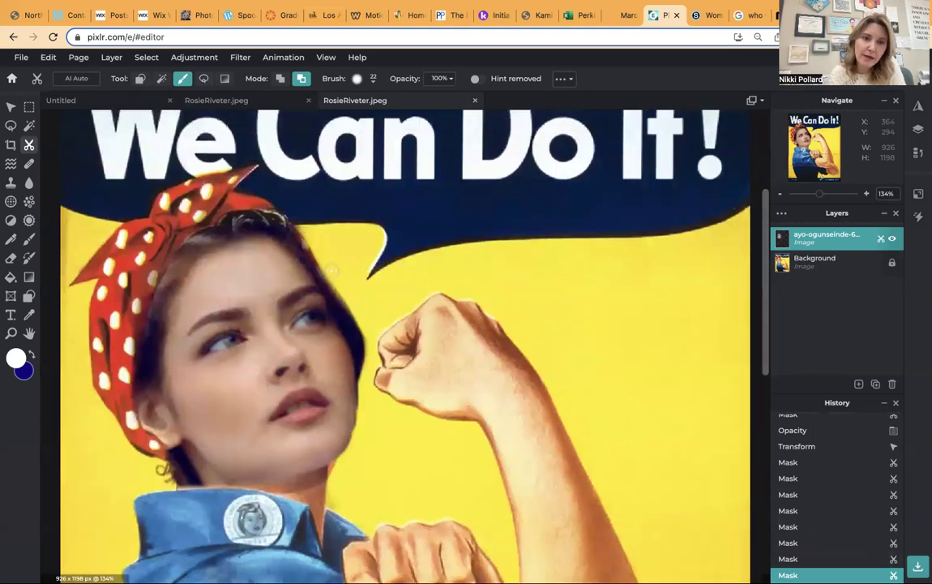
mouse_move(333, 269)
mouse_down()
mouse_move(344, 296)
mouse_move(287, 226)
mouse_move(251, 216)
mouse_move(305, 236)
mouse_move(249, 205)
mouse_up()
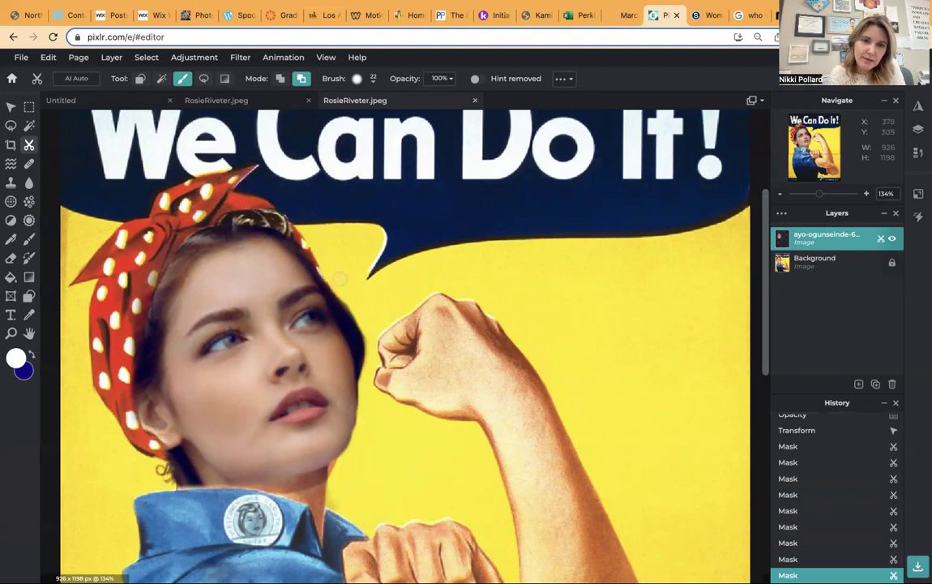
mouse_move(320, 261)
mouse_down()
mouse_move(316, 279)
mouse_move(332, 338)
mouse_move(301, 267)
mouse_move(330, 276)
mouse_up()
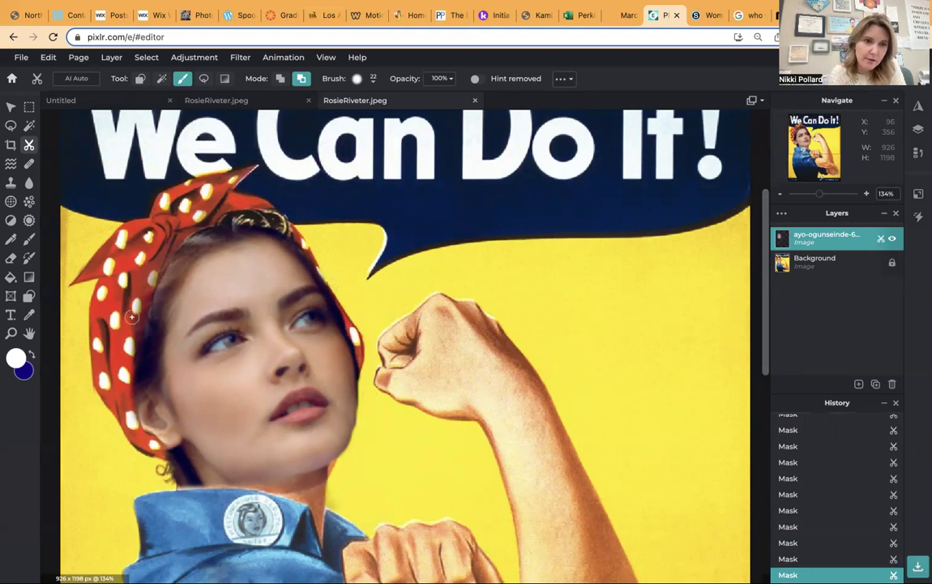
Restore the headscarf dots, undo the scarf-banner stroke, and blend the jaw into the neck.
mouse_move(143, 290)
mouse_down()
mouse_move(131, 345)
mouse_move(143, 265)
mouse_move(128, 320)
mouse_move(162, 251)
mouse_move(177, 232)
mouse_move(147, 277)
mouse_move(185, 223)
mouse_move(133, 303)
mouse_move(206, 219)
mouse_move(182, 222)
mouse_move(234, 197)
mouse_move(301, 209)
mouse_up()
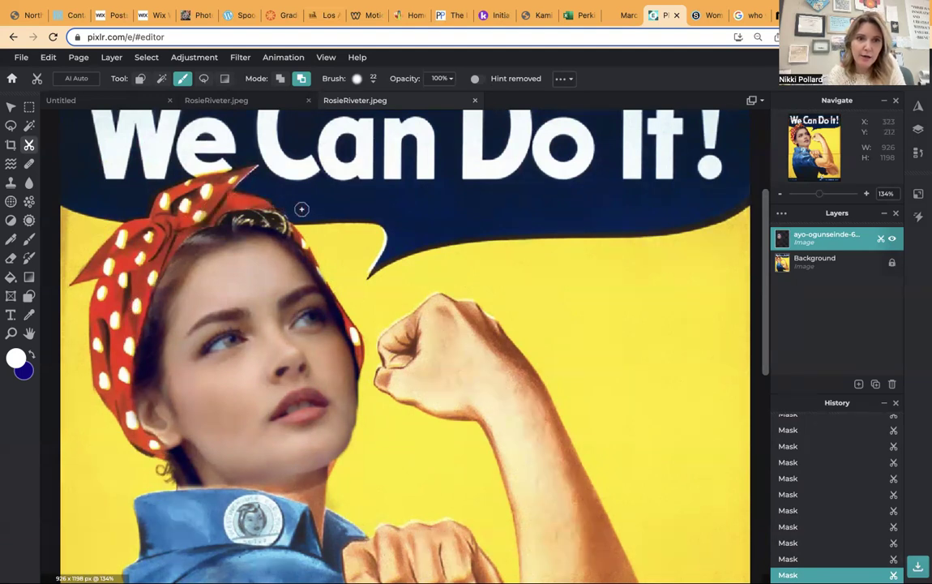
mouse_move(175, 190)
mouse_down()
mouse_move(138, 152)
mouse_move(135, 162)
mouse_up()
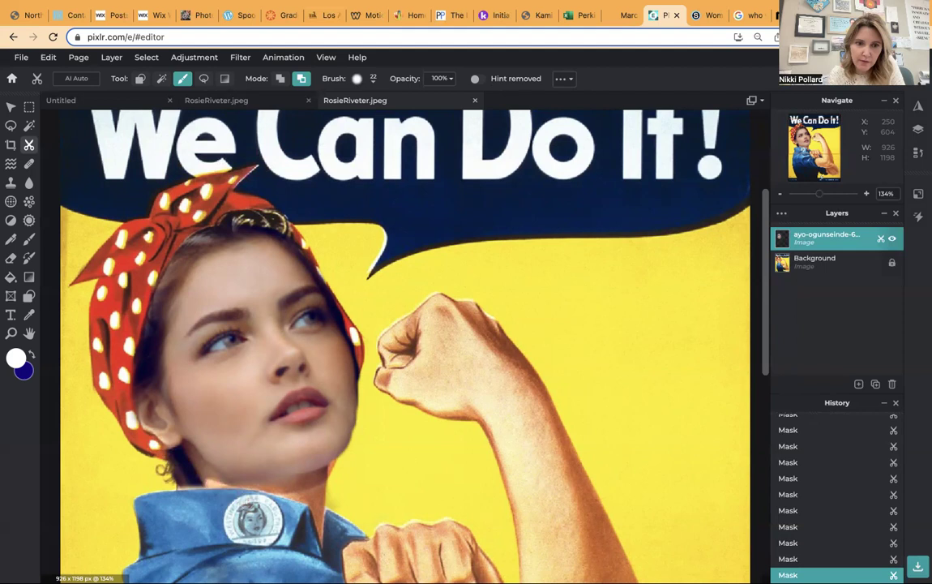
click(47, 56)
click(49, 67)
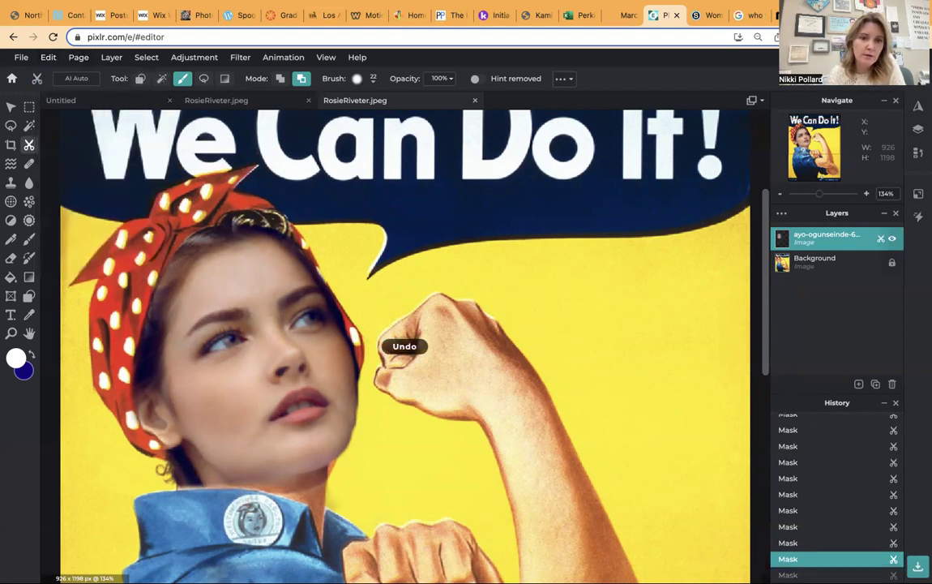
mouse_move(312, 417)
mouse_down()
mouse_move(323, 373)
mouse_move(326, 401)
mouse_move(324, 344)
mouse_move(321, 401)
mouse_move(363, 415)
mouse_move(359, 378)
mouse_up()
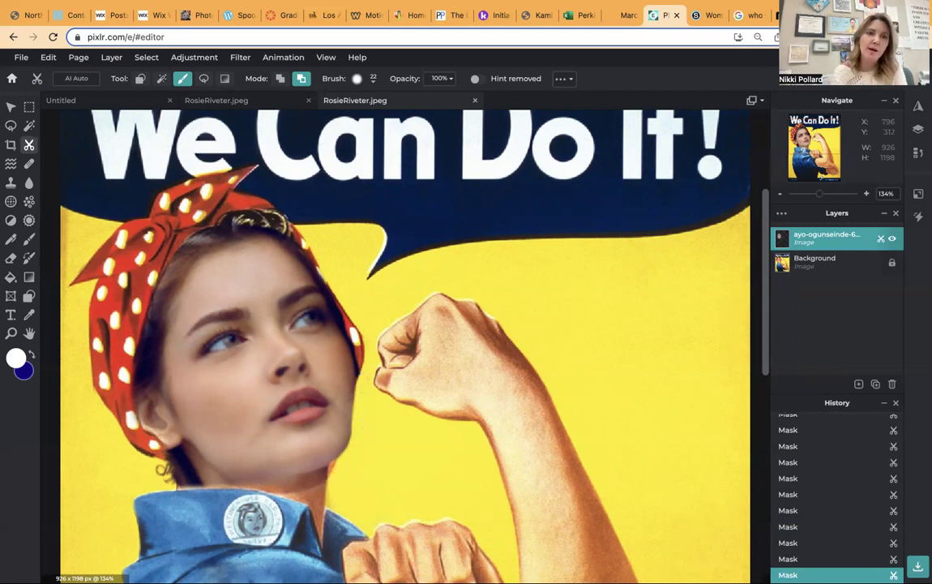
drag(816, 196, 809, 196)
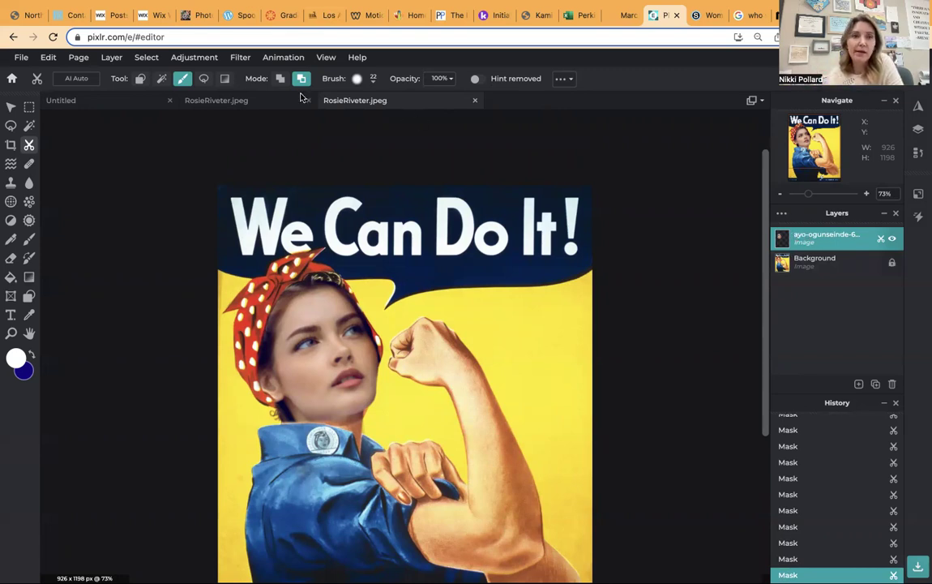
Apply the Gritty effect from Filter > Effect library at strength 76.
click(236, 57)
click(235, 74)
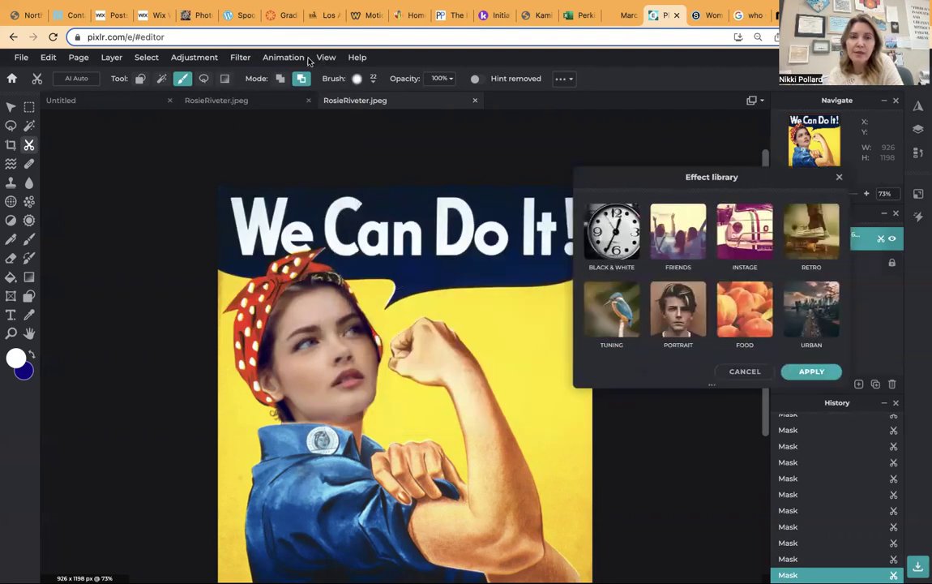
click(679, 324)
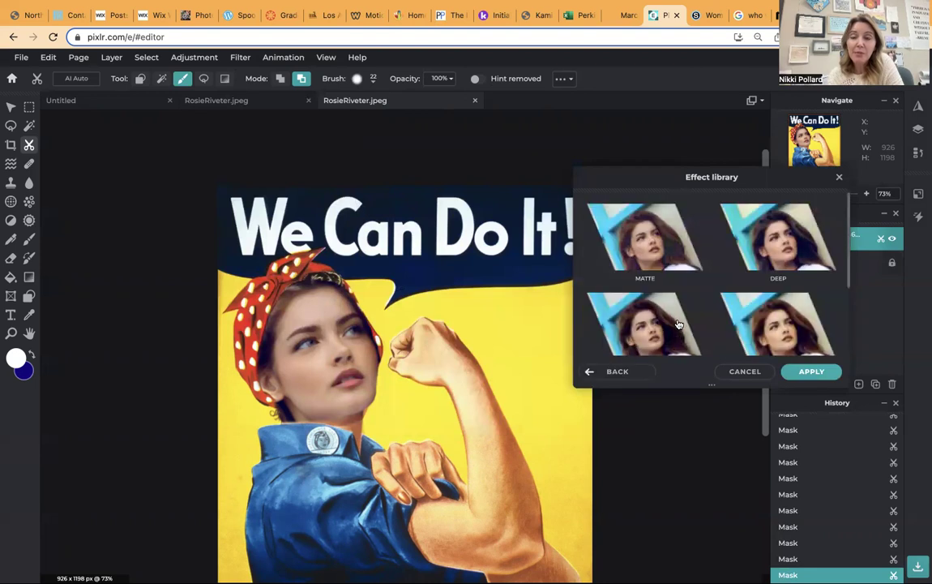
drag(849, 248, 848, 369)
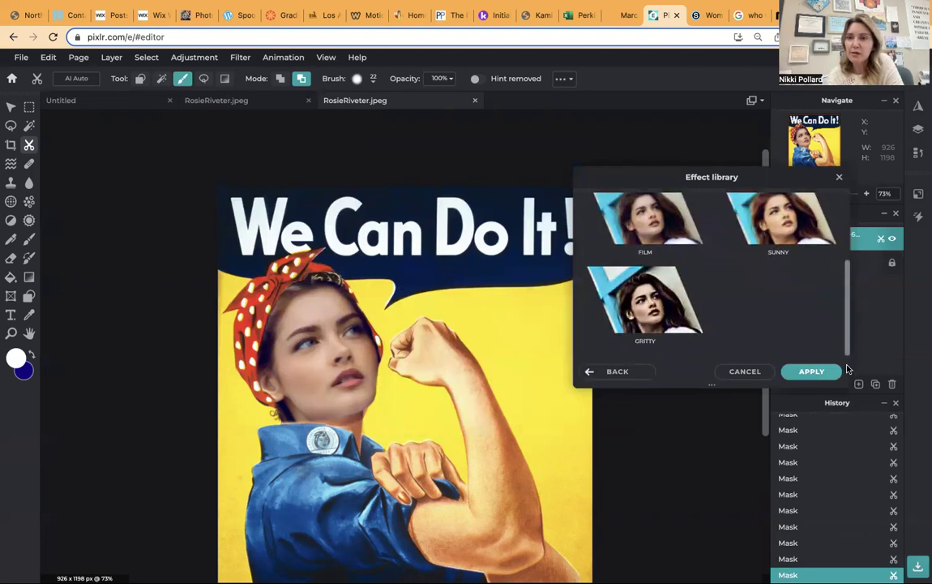
click(624, 290)
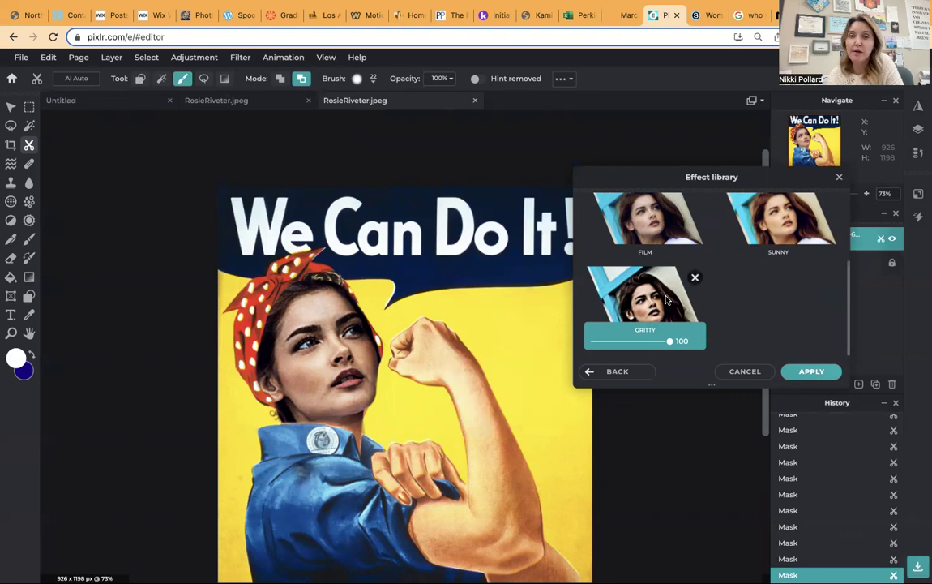
mouse_move(670, 340)
mouse_down()
mouse_move(628, 346)
mouse_move(665, 342)
mouse_up()
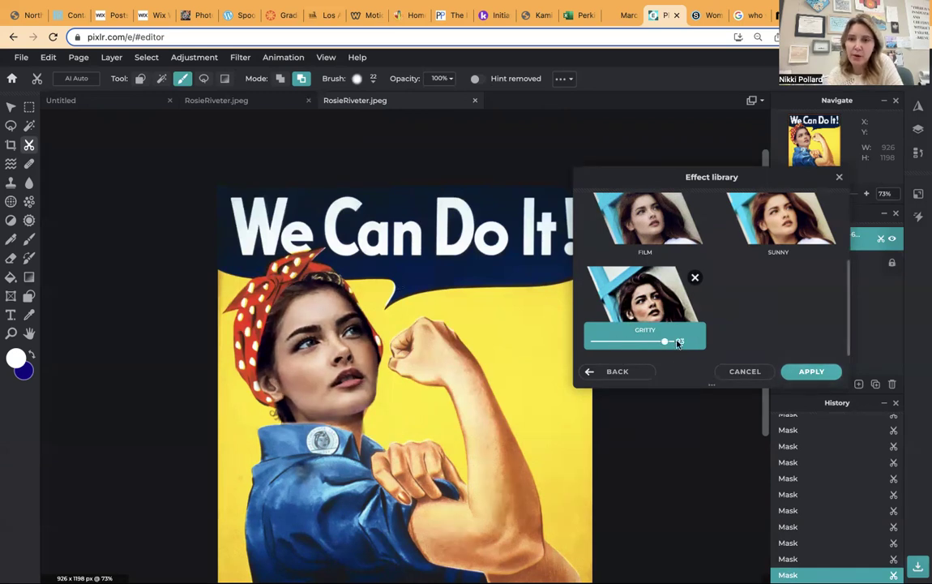
click(798, 374)
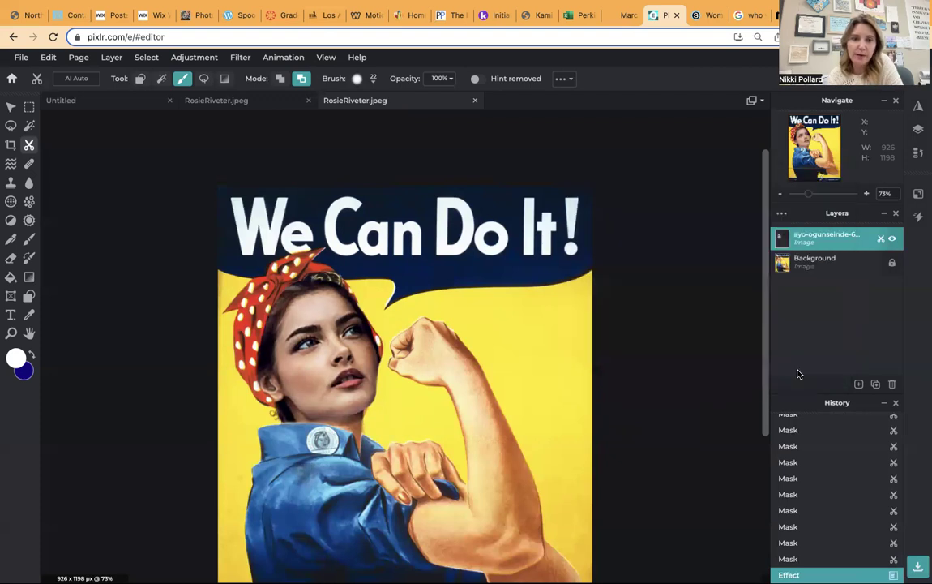
Flatten the new face layer into the poster's Background layer.
drag(809, 194, 807, 196)
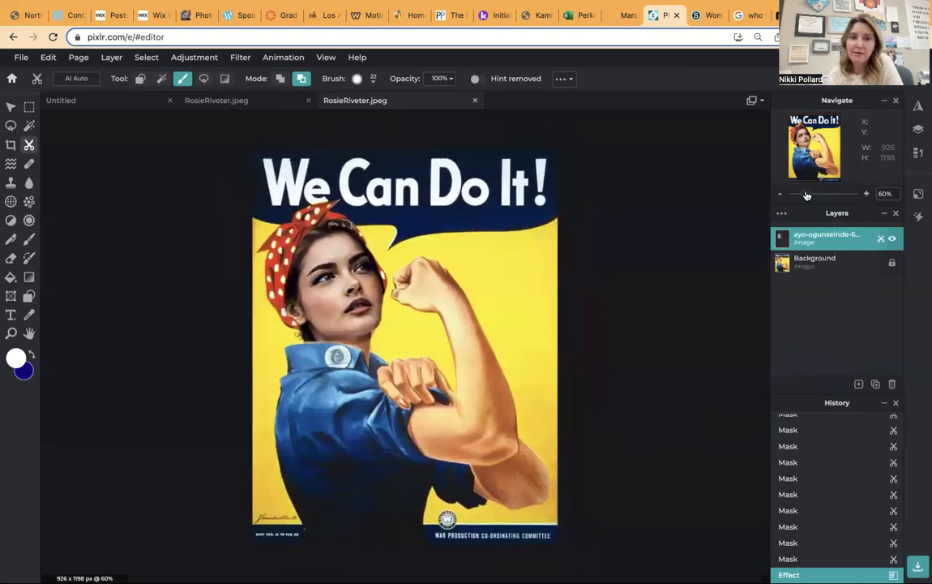
scroll(735, 175, up, 5)
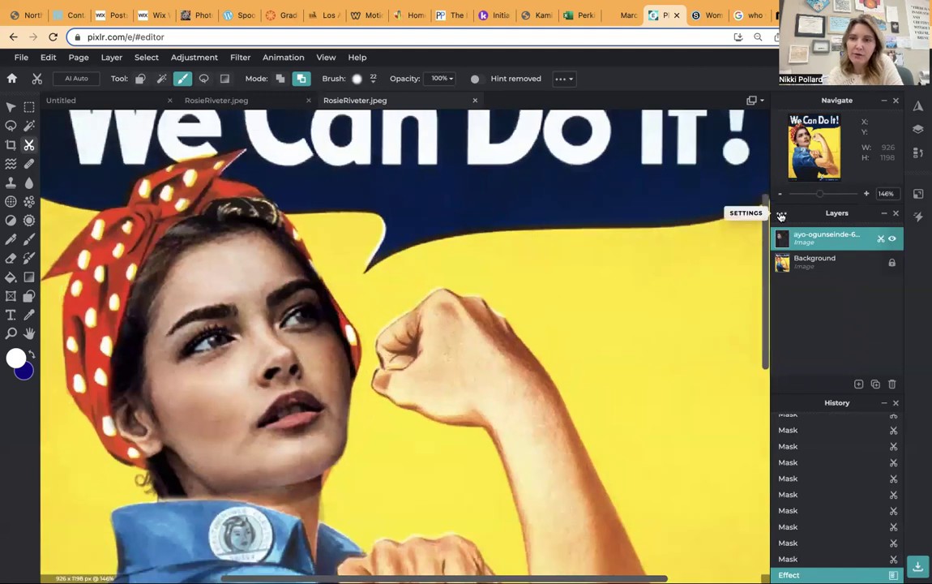
click(781, 215)
click(756, 392)
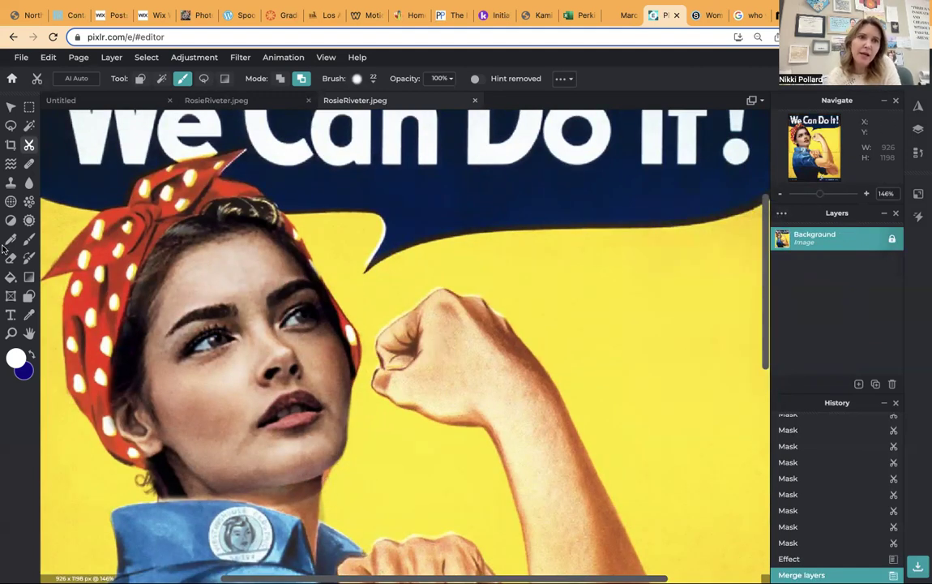
Clone skin from beside the chin over the neck seam with a size-21 brush.
click(10, 182)
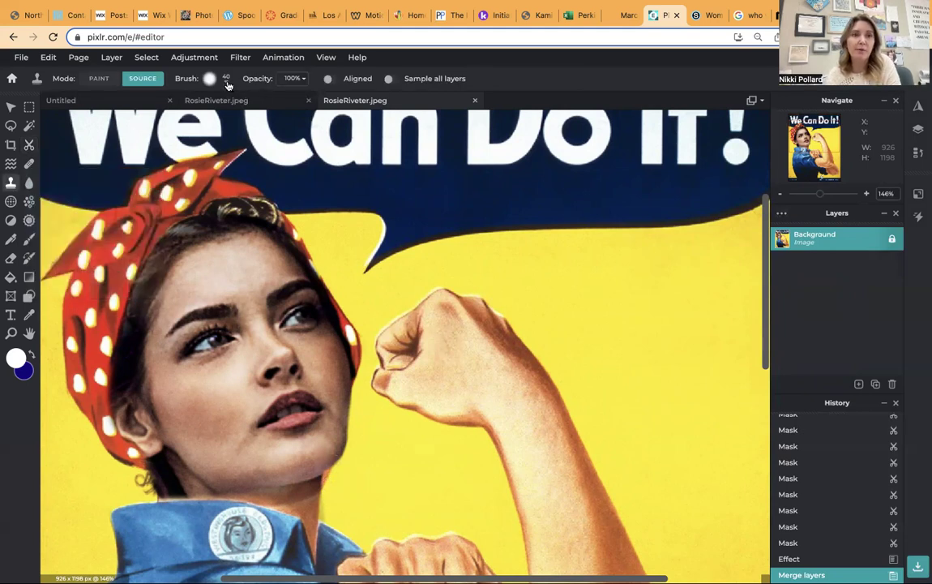
click(227, 85)
drag(212, 114, 203, 114)
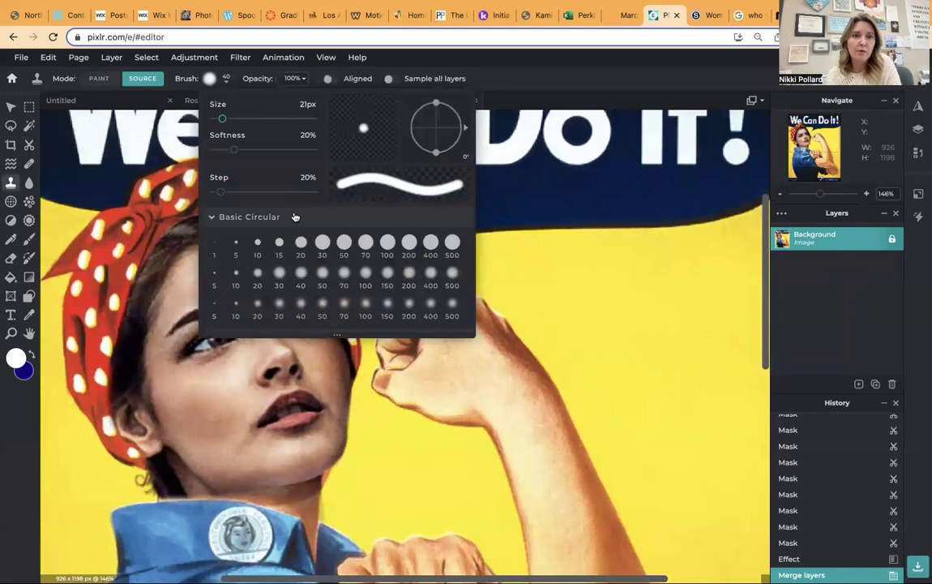
click(348, 470)
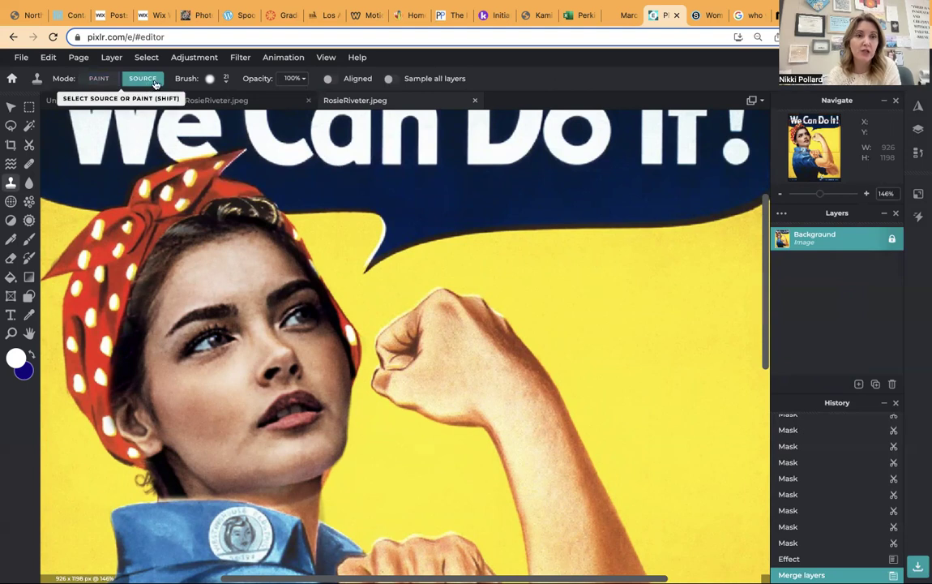
click(347, 473)
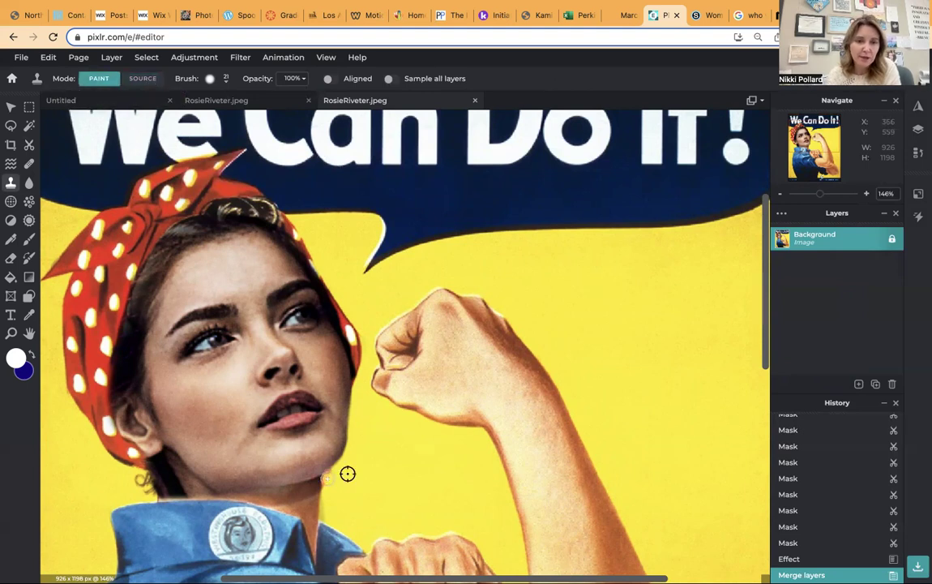
mouse_move(347, 477)
mouse_down()
mouse_move(368, 454)
mouse_move(401, 452)
mouse_up()
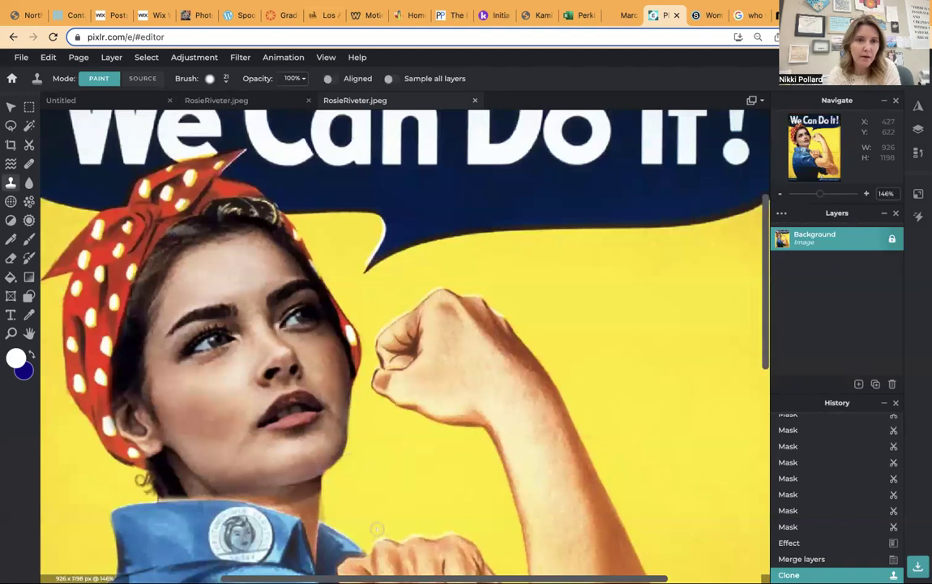
drag(820, 193, 809, 193)
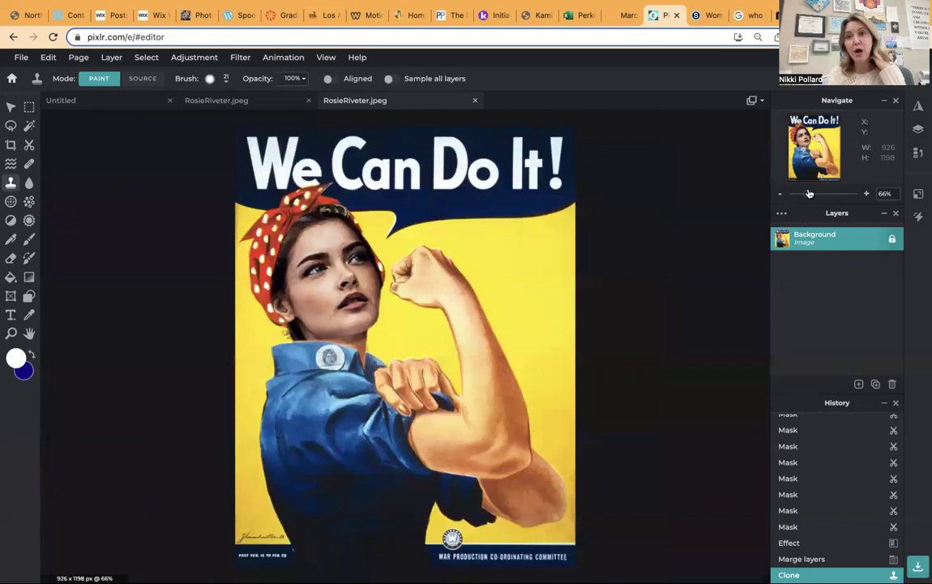
Flatten the Rosie poster to one layer, then review the JPG save options and cancel.
click(786, 233)
click(760, 391)
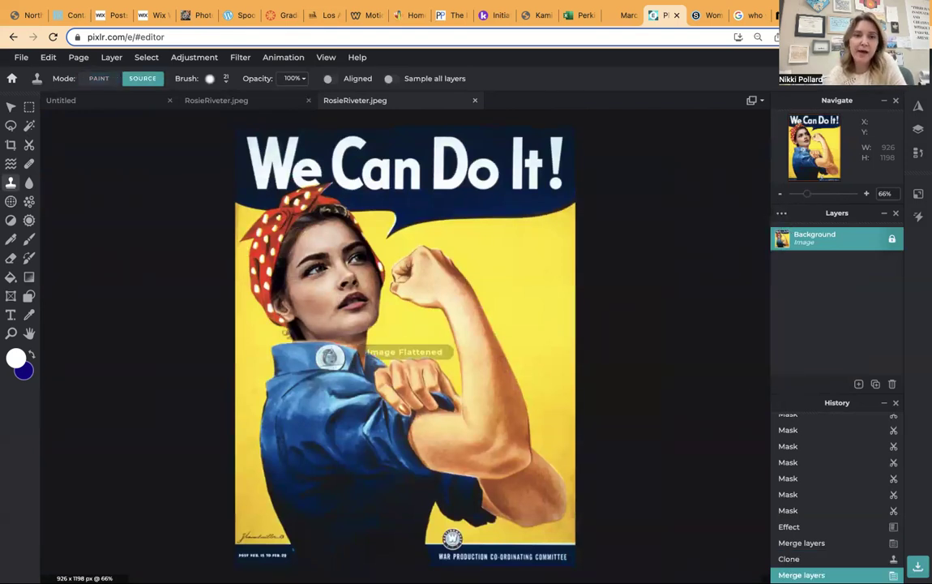
click(21, 75)
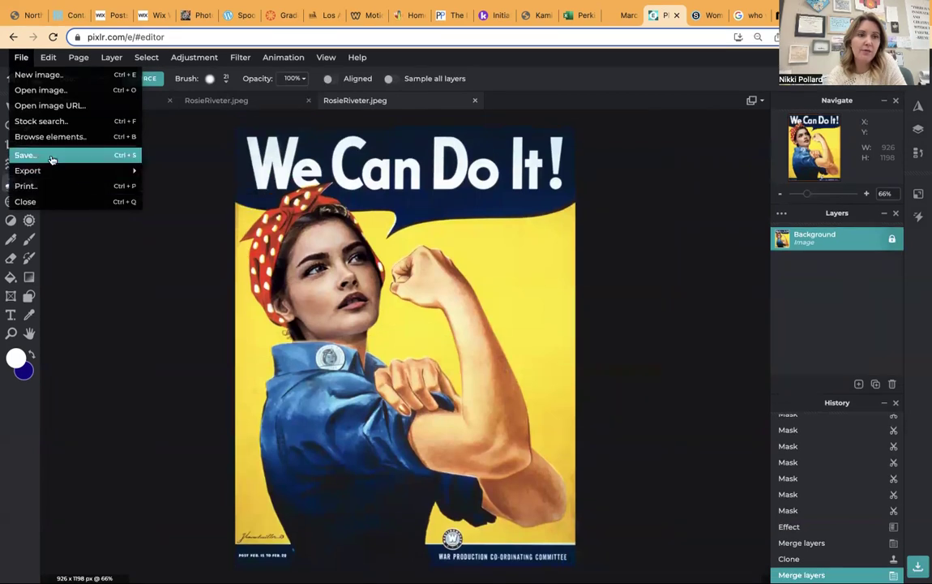
click(29, 152)
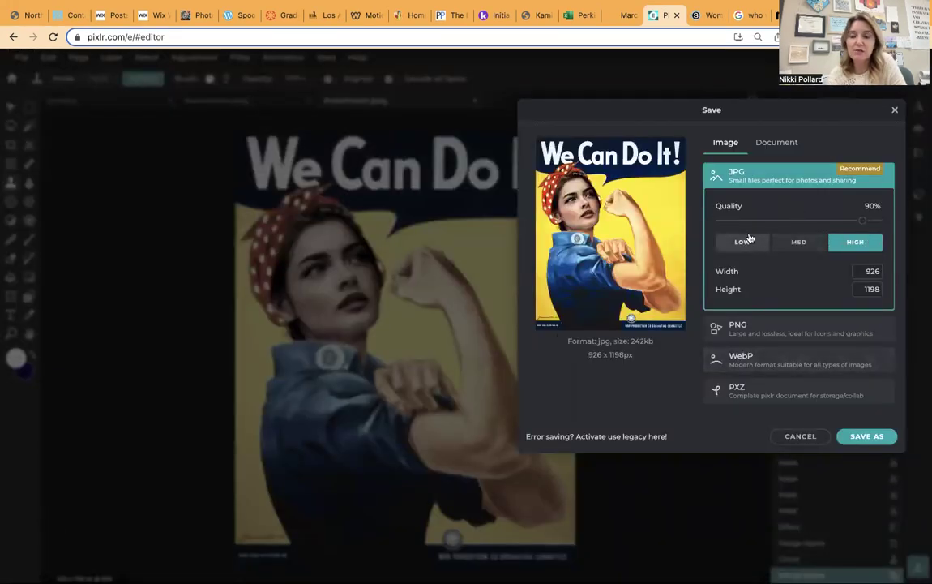
drag(591, 104, 539, 140)
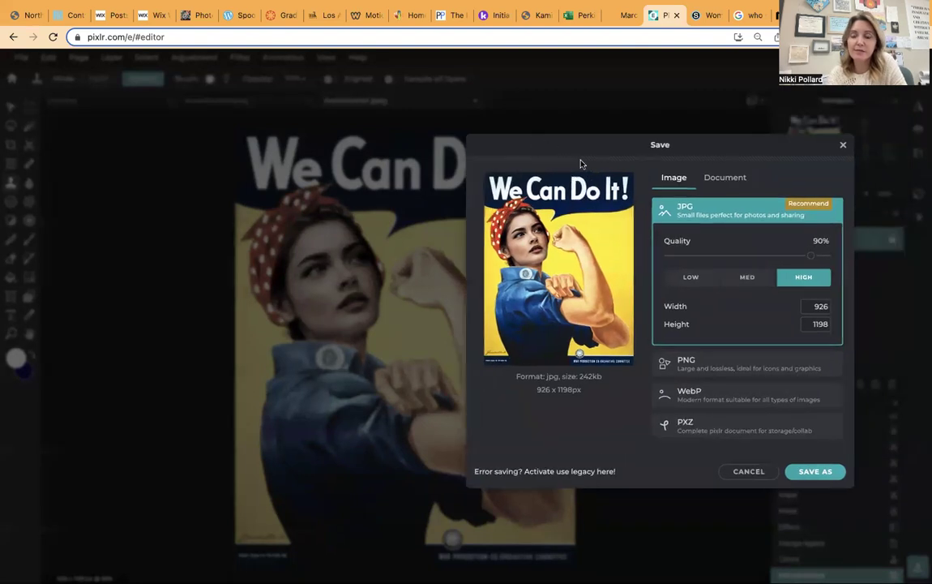
click(750, 471)
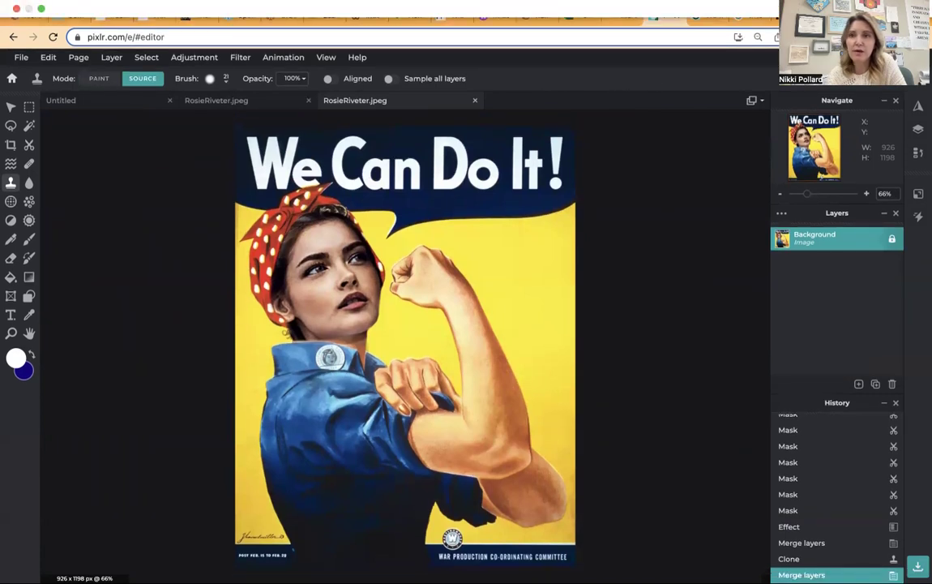
mouse_move(683, 20)
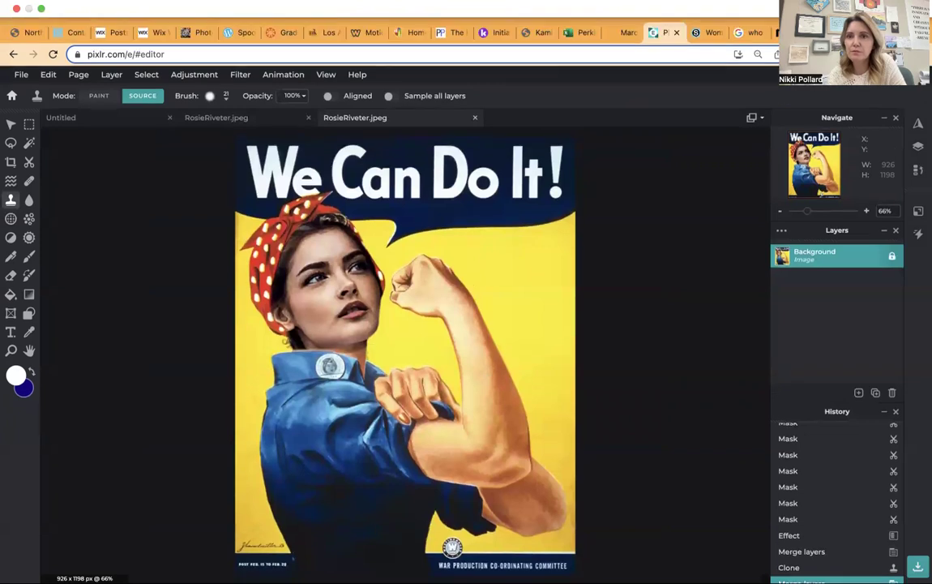
Go to the Schoology course materials and open the Feb. 27th-March 3 folder.
click(702, 16)
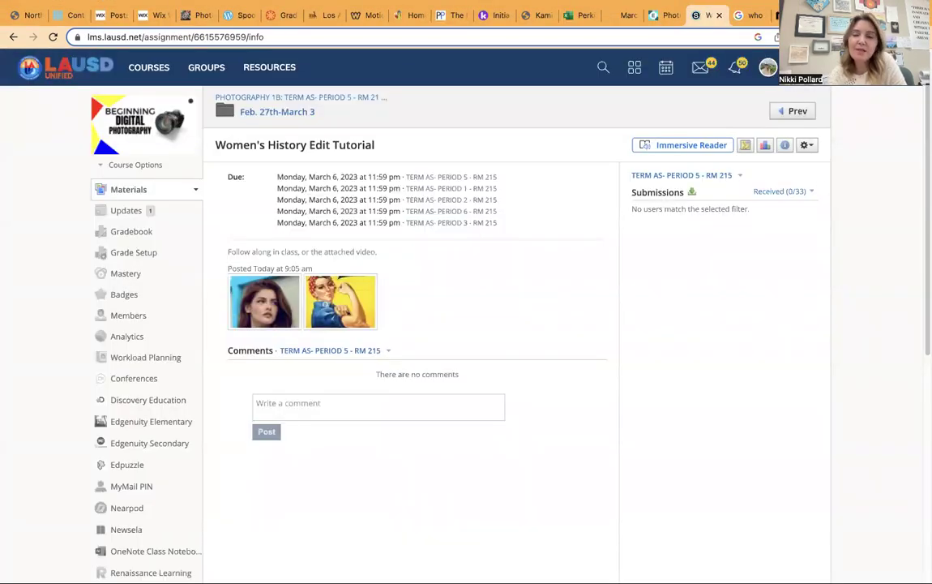
scroll(467, 325, down, 1)
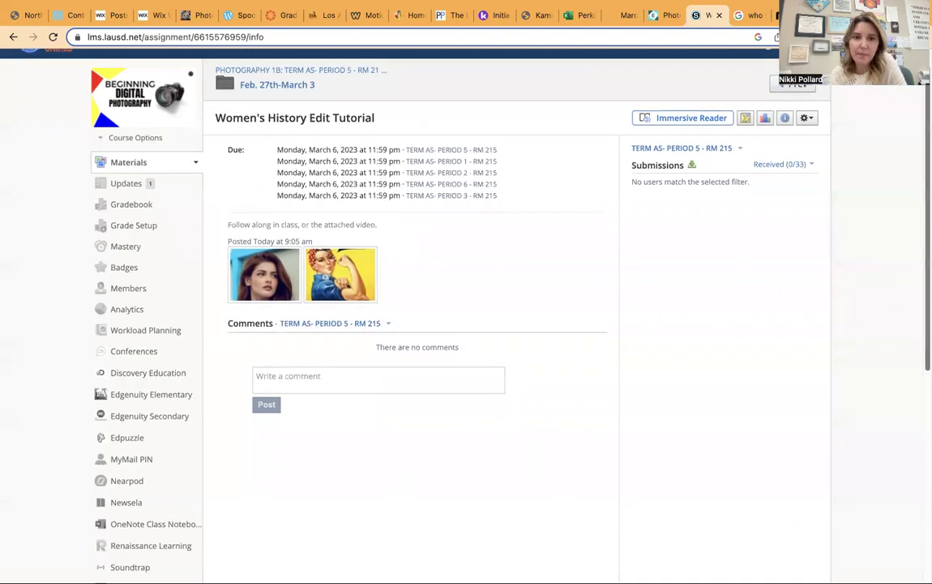
scroll(467, 324, up, 1)
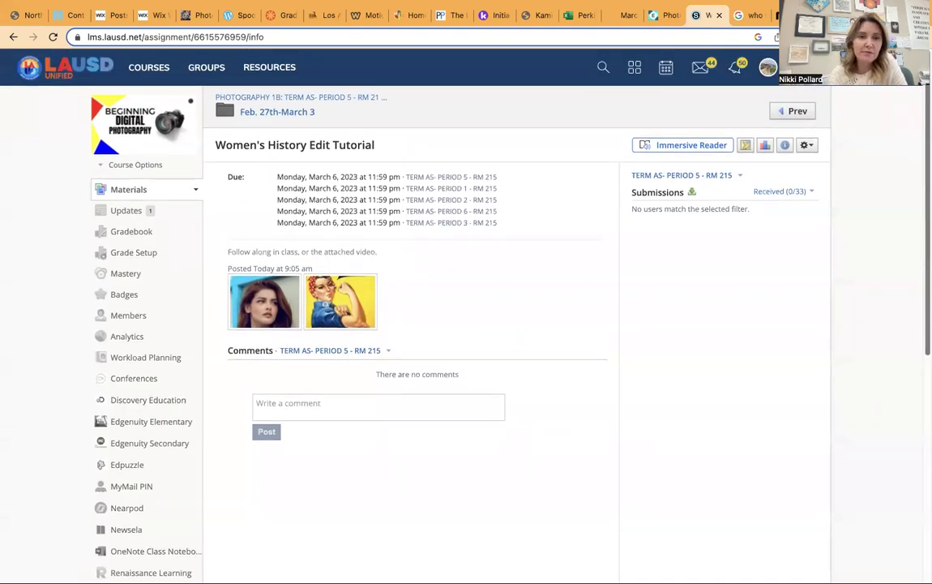
click(280, 98)
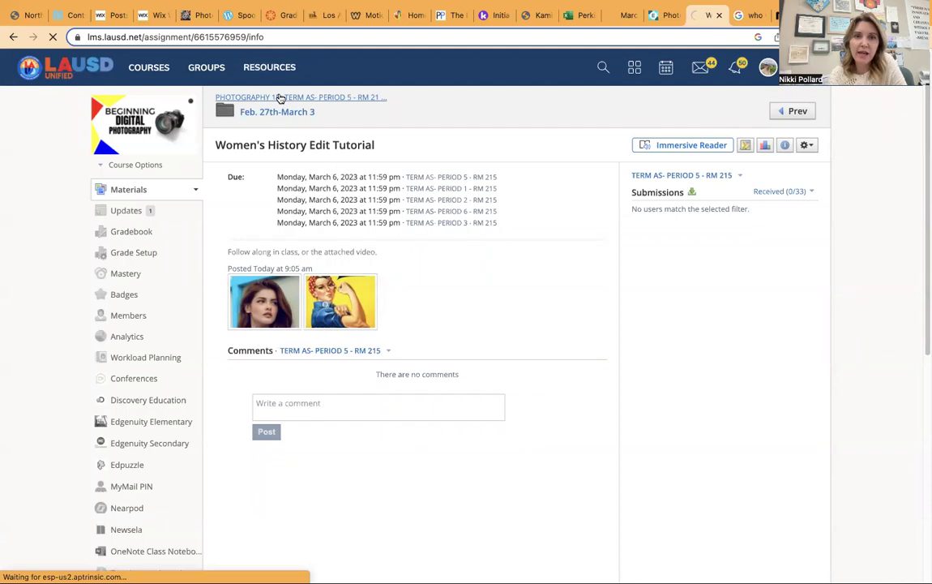
scroll(280, 98, down, 3)
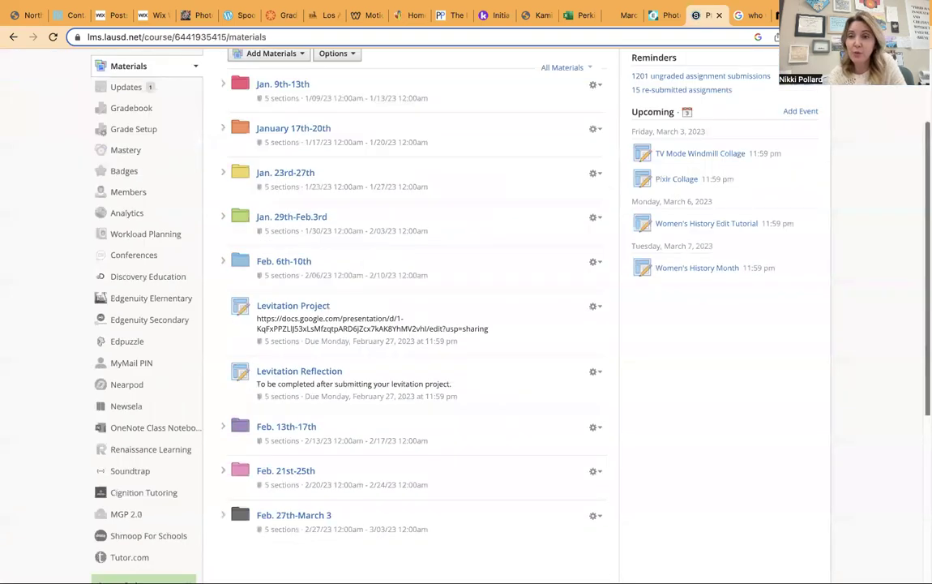
scroll(466, 324, down, 5)
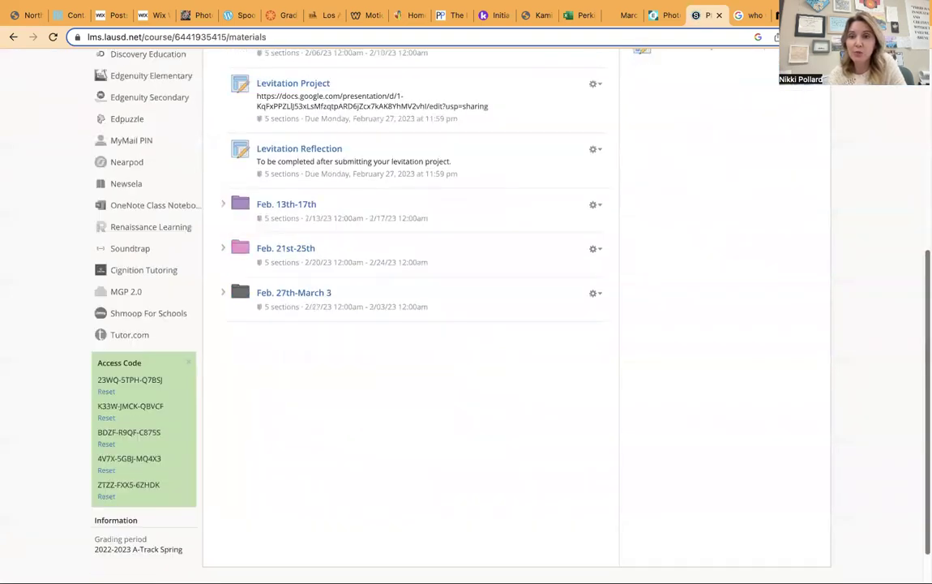
click(304, 293)
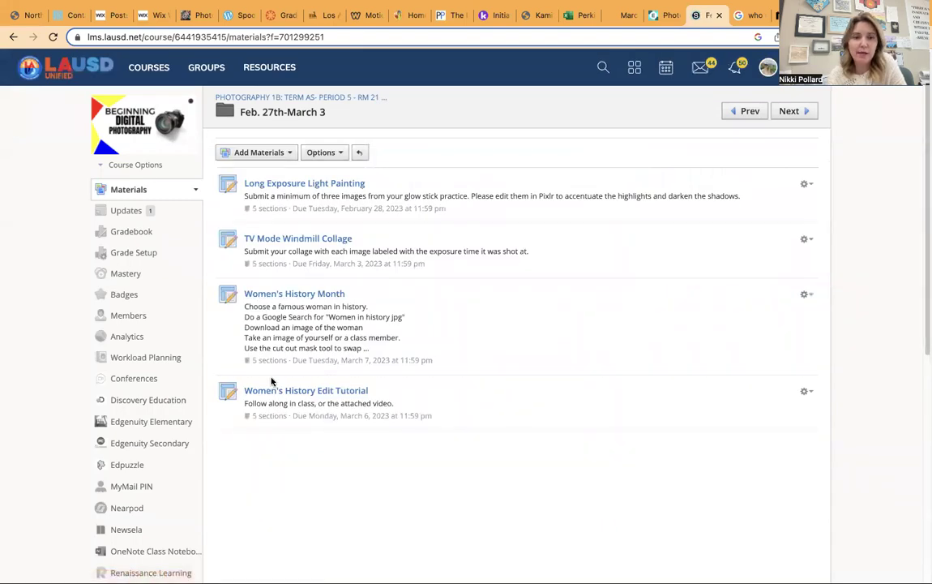
Open the Women's History Month assignment and enlarge, then close, its example image.
click(290, 294)
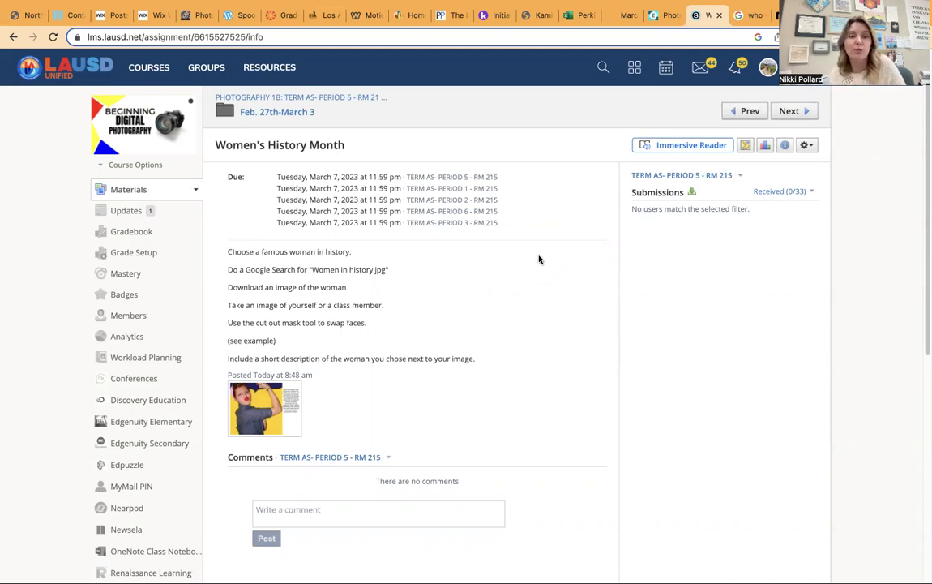
click(259, 408)
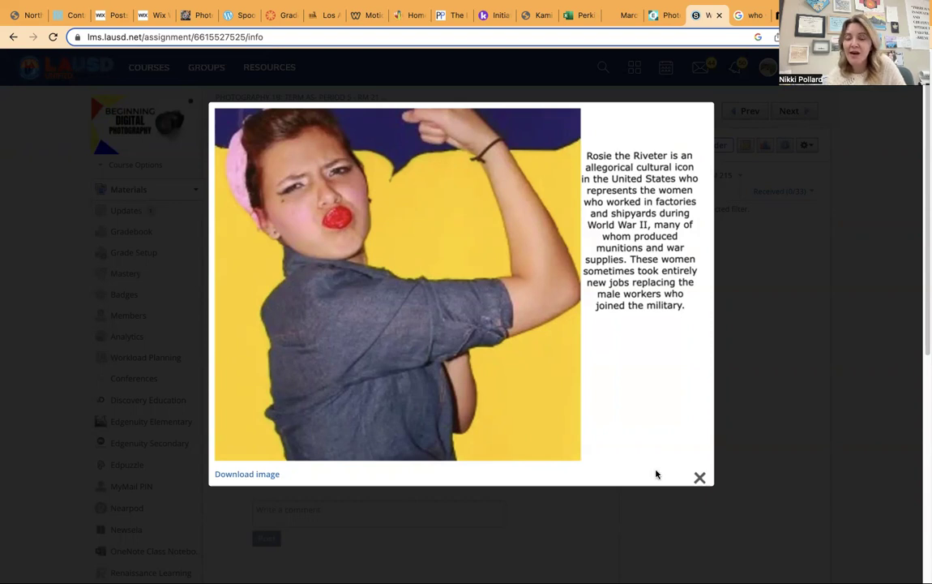
click(699, 478)
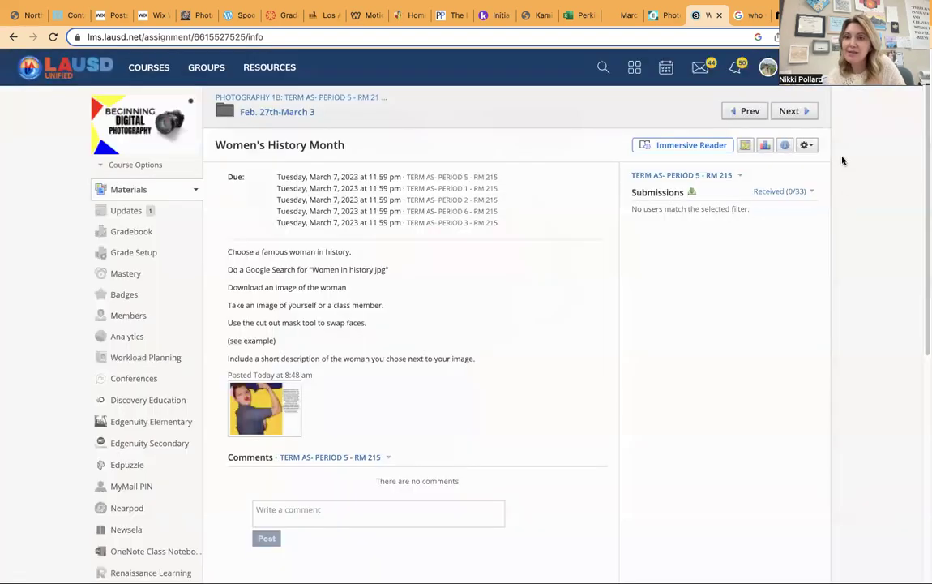